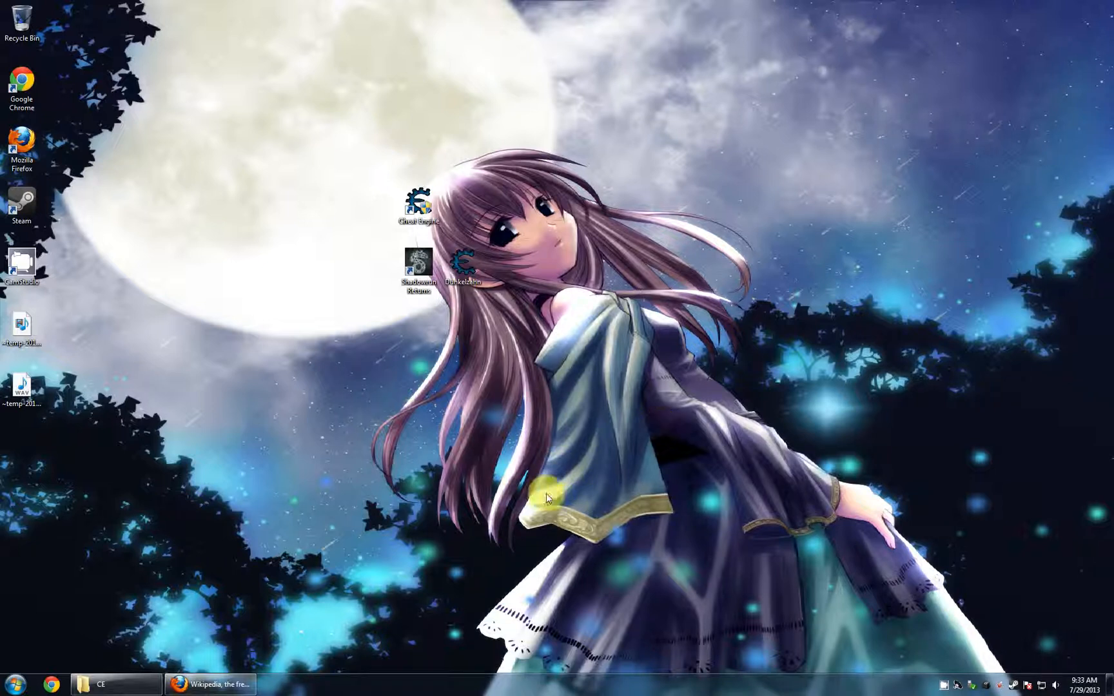
# Switch to Firefox, search Wikipedia for "pointer" and open the article "Pointer (computer programming)"
pyautogui.click(232, 685)
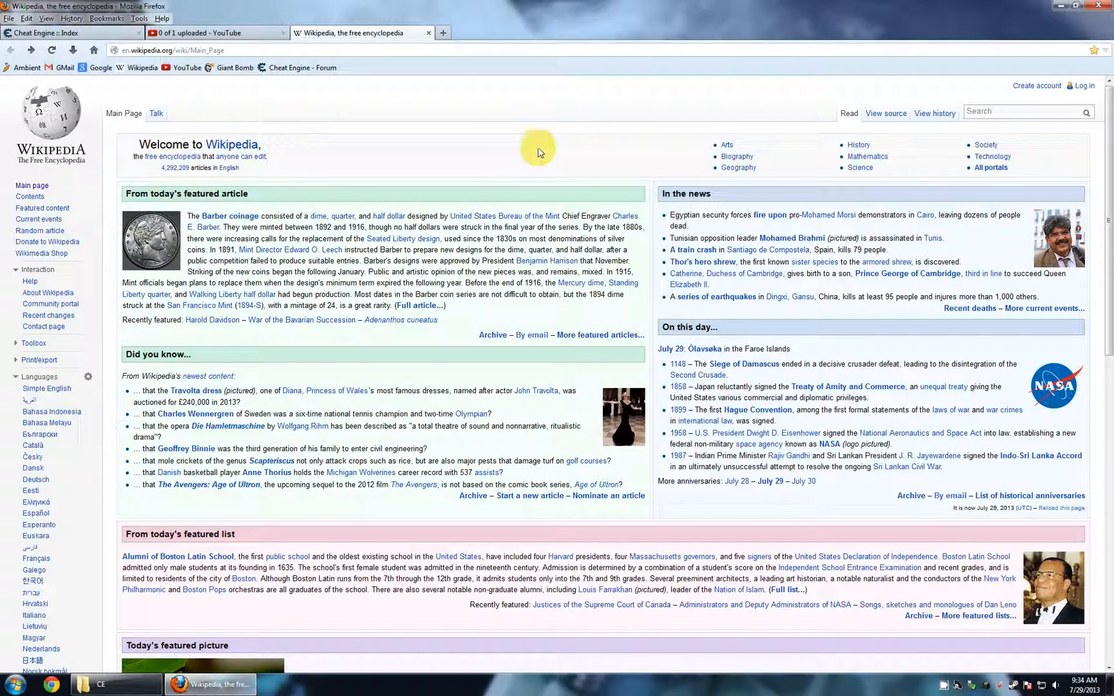
pyautogui.click(1015, 111)
pyautogui.write('pointer')
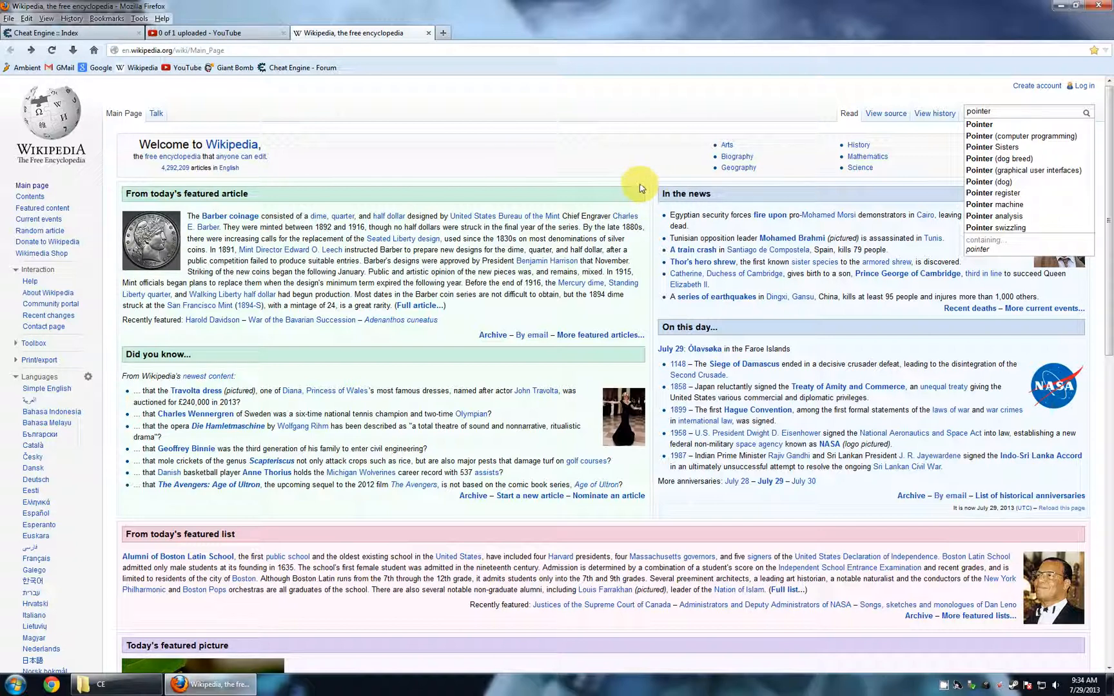
pyautogui.click(982, 135)
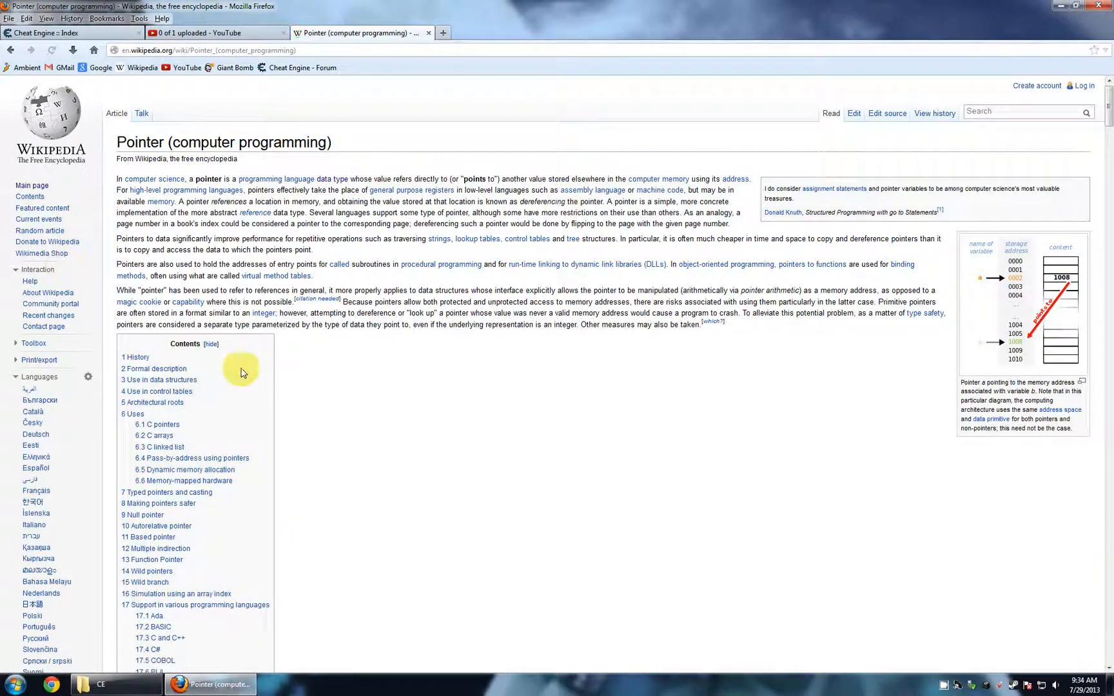
# Look at the biography of the computer scientist quoted in the pointer article, return, and skim the article's contents
pyautogui.click(418, 387)
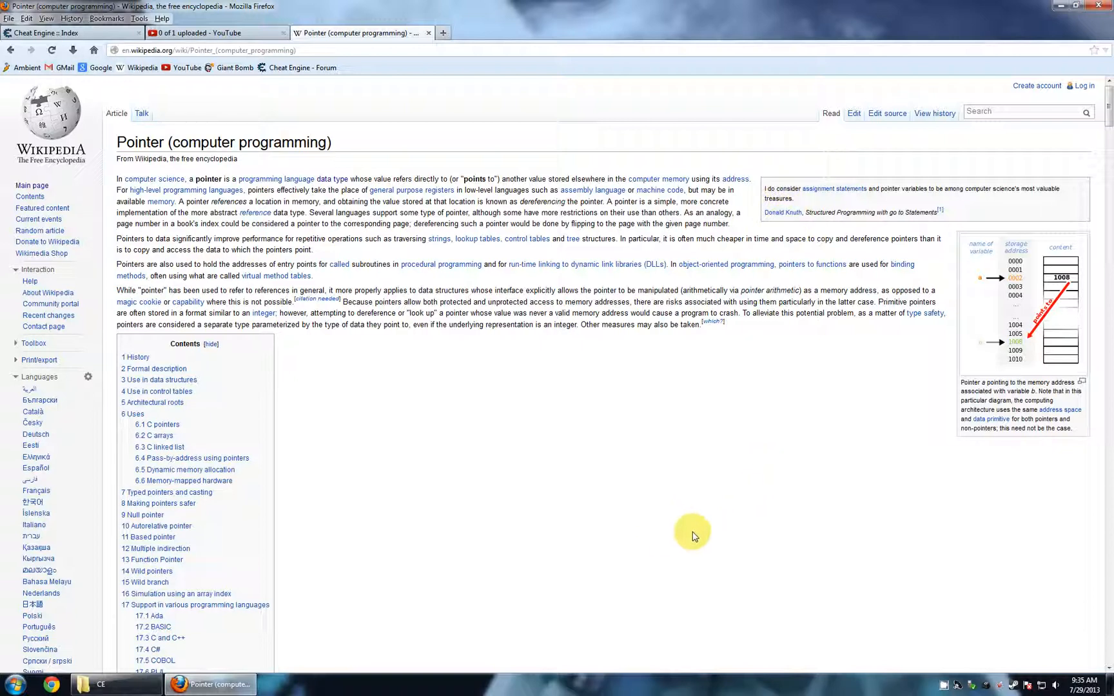
pyautogui.click(609, 449)
pyautogui.click(778, 214)
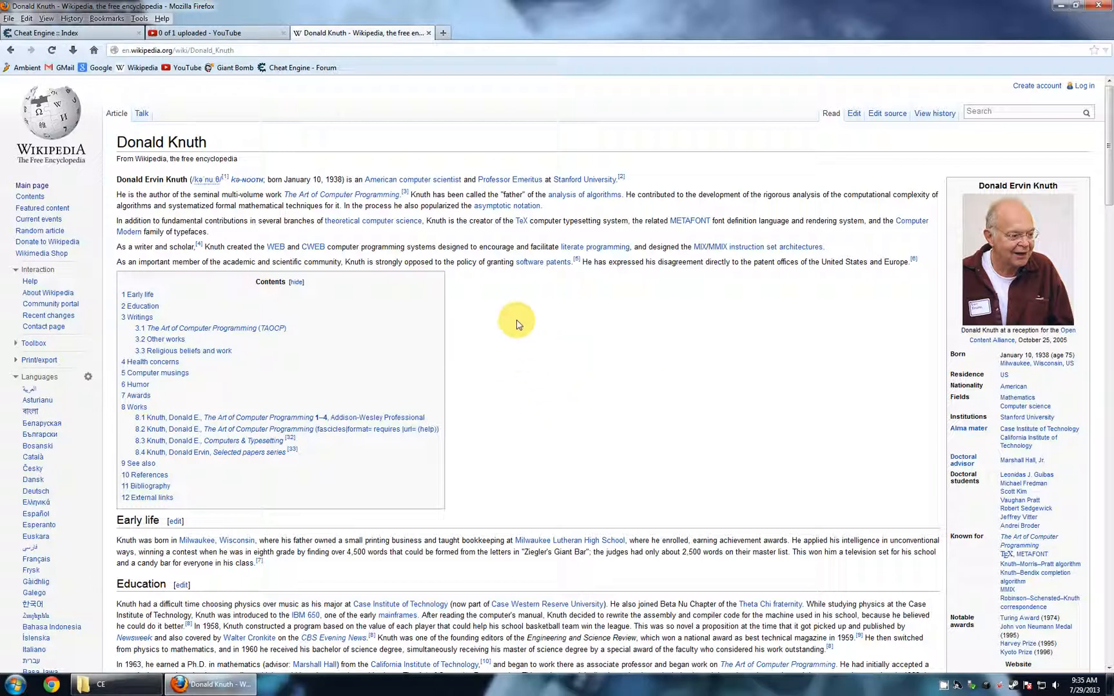
pyautogui.click(12, 51)
pyautogui.scroll(-3, 480, 322)
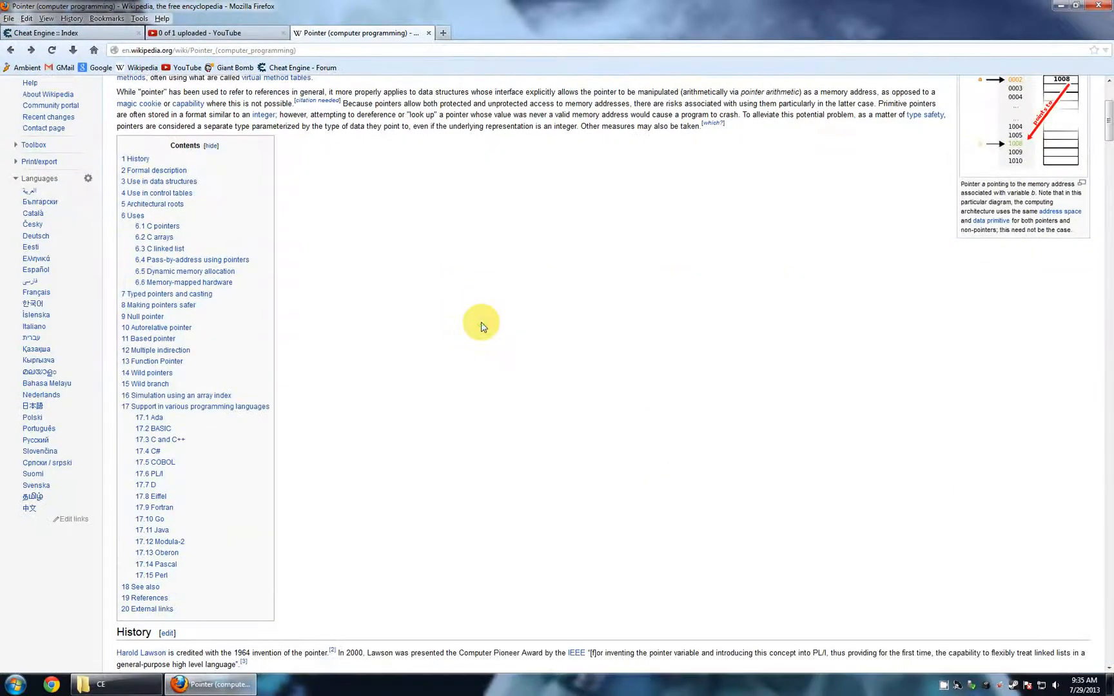
pyautogui.scroll(3, 480, 327)
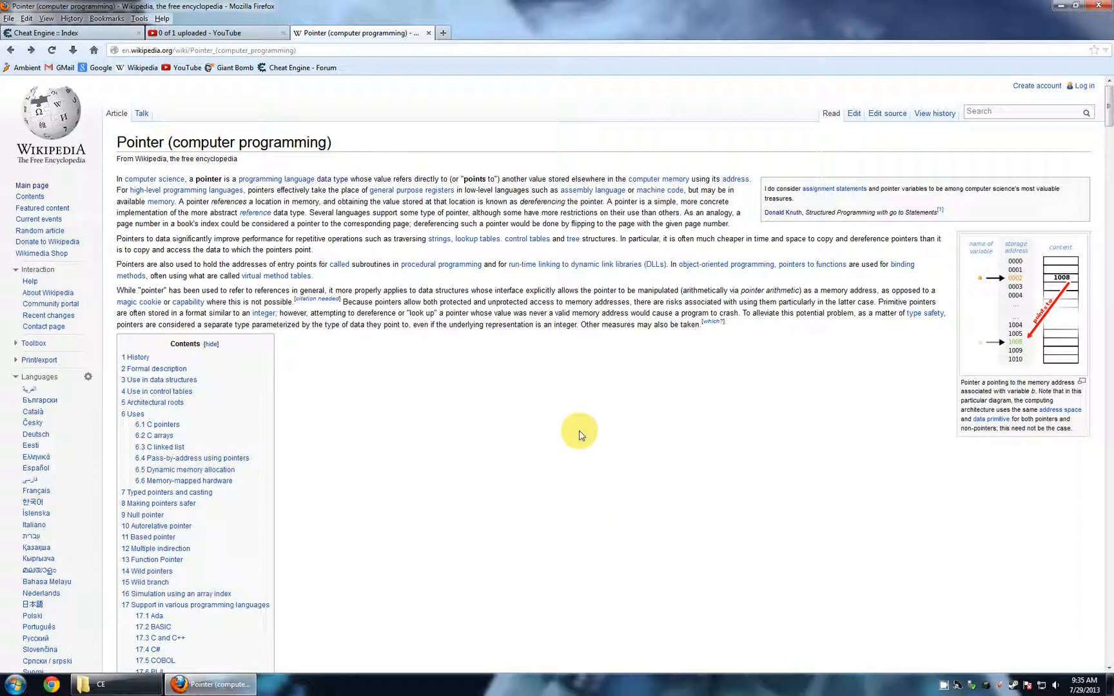
# Open a blank Notepad document and minimize the Firefox window
pyautogui.click(14, 683)
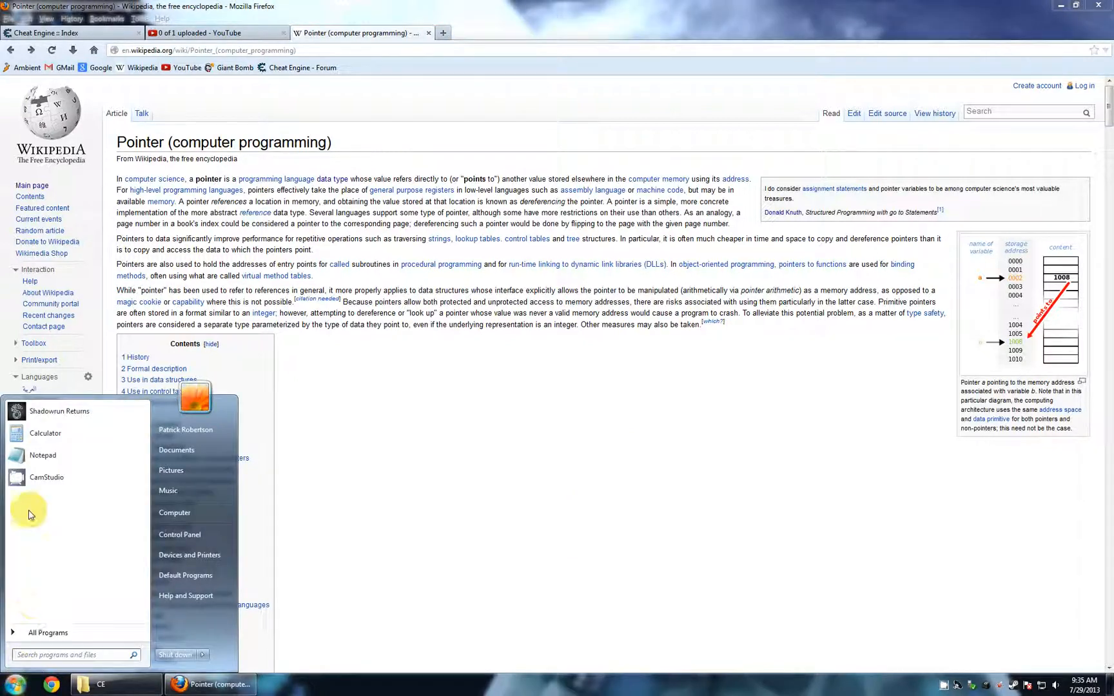
pyautogui.click(31, 457)
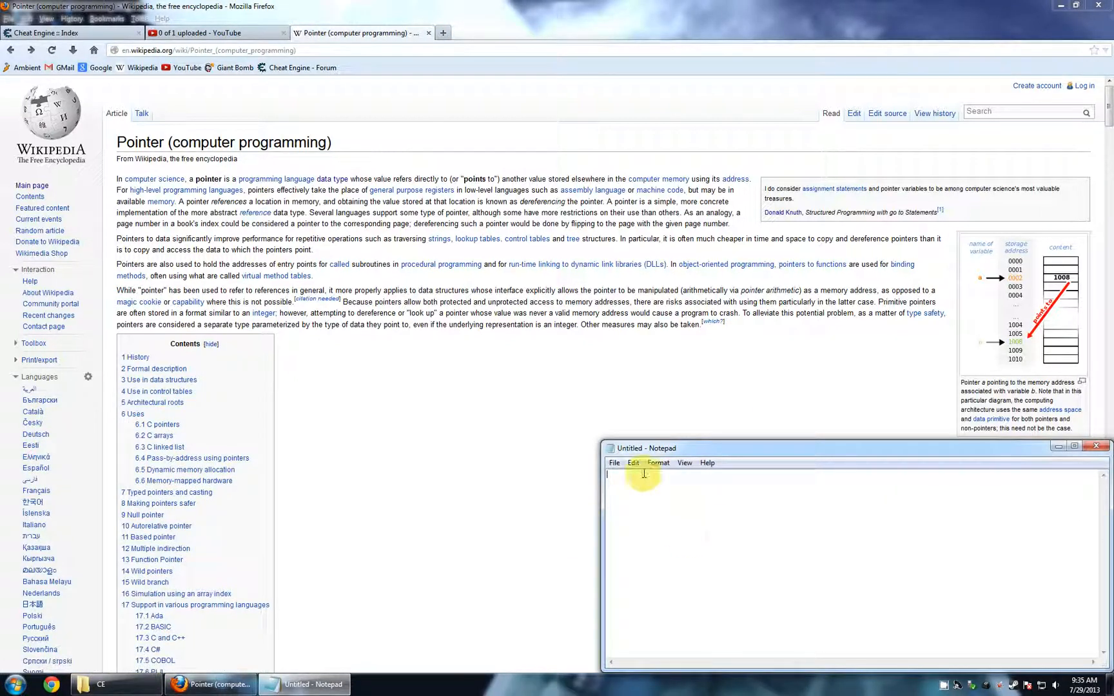
pyautogui.click(1061, 5)
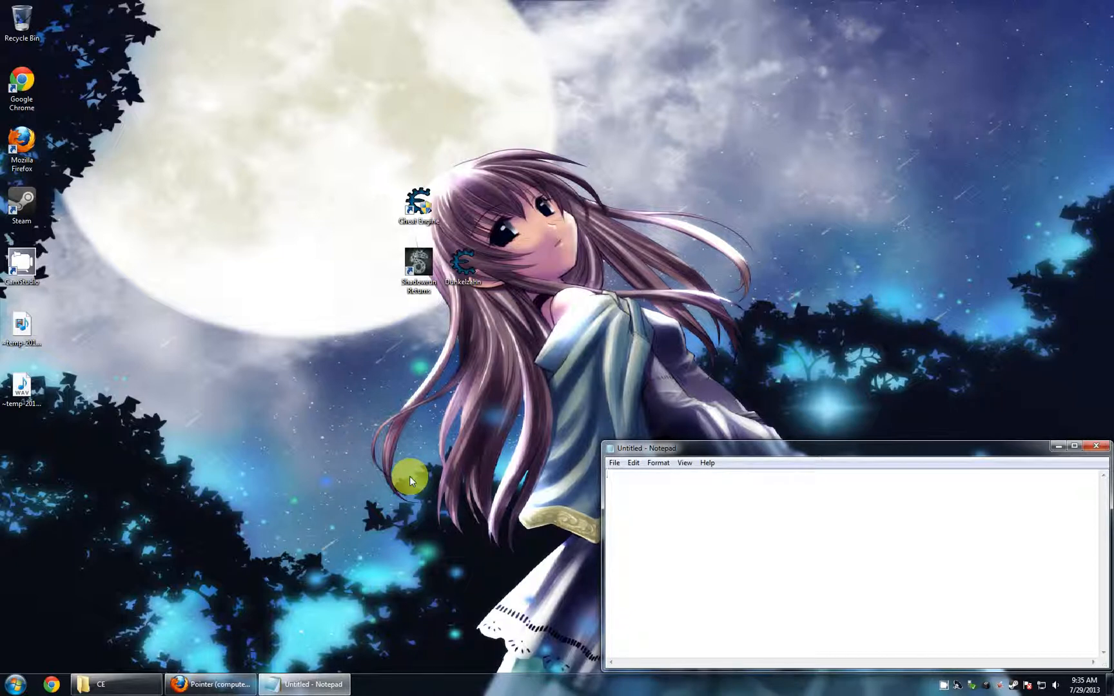
# Write the example address line "00045300 = 2" in the blank document
pyautogui.write('00000000')
pyautogui.press('Left')
pyautogui.press('Left')
pyautogui.press('BackSpace')
pyautogui.write('3')
pyautogui.press('Left')
pyautogui.press('Left')
pyautogui.press('BackSpace')
pyautogui.write('4')
pyautogui.press('Delete')
pyautogui.write('5300 ')
pyautogui.write('= ')
pyautogui.write('5')
pyautogui.press('BackSpace')
pyautogui.write('2  ')
# Add the note lines "every memory location = some value" and "memory locations = n", separated by a blank line
pyautogui.write('every memory location')
pyautogui.write(' = some value')
pyautogui.press('Return')
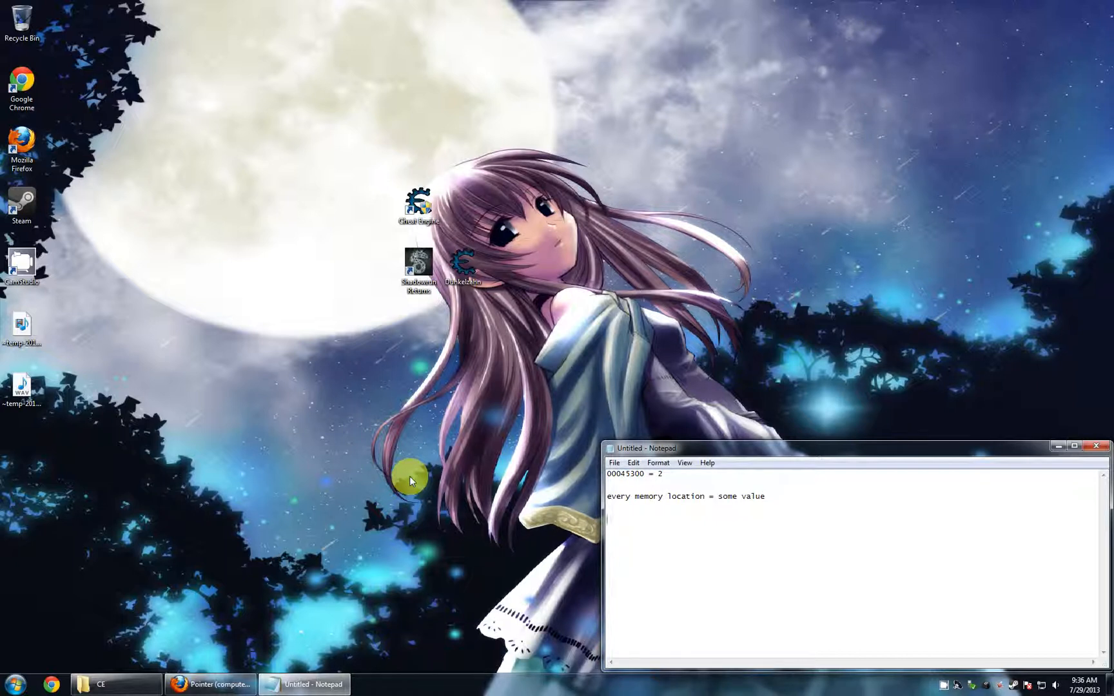
pyautogui.write('memory locations = n')
# Launch Cheat Engine and move its window clear of the Notepad notes
pyautogui.doubleClick(417, 203)
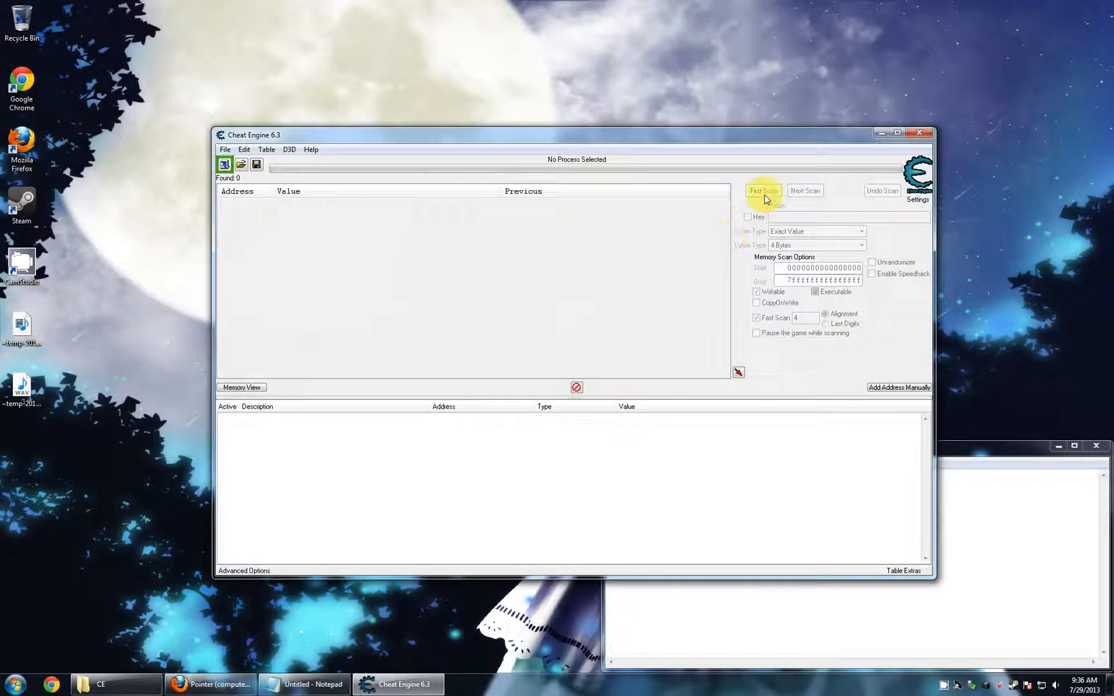
pyautogui.moveTo(735, 138); pyautogui.dragTo(723, 23)
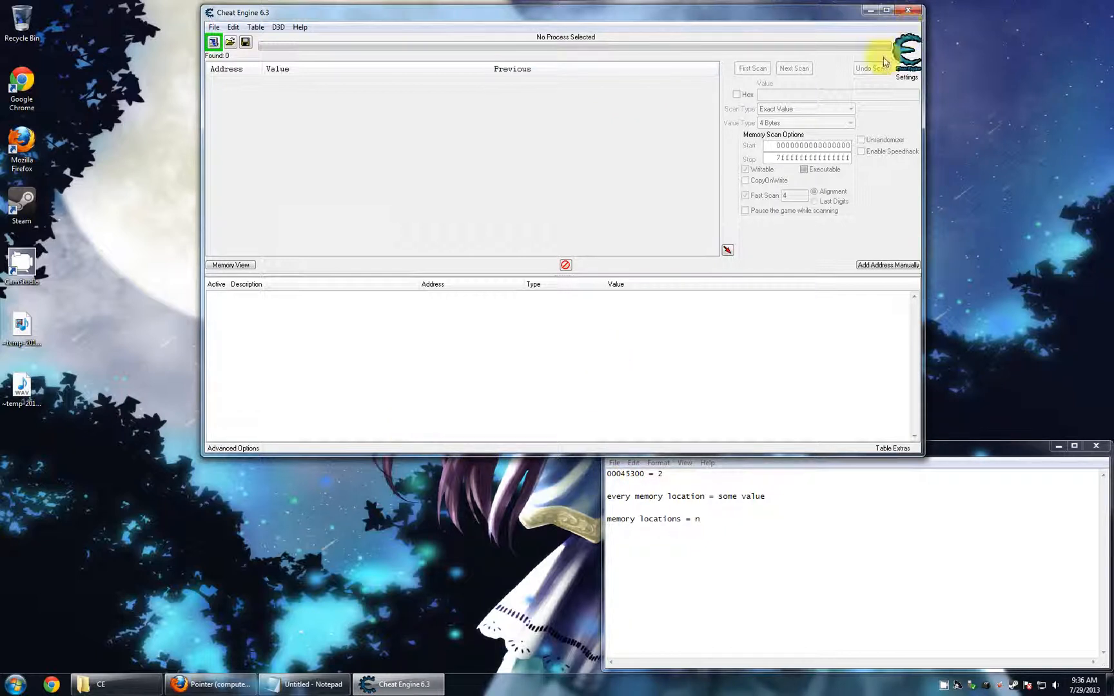
# Highlight parts of the "memory locations = n" line in the Notepad notes
pyautogui.click(666, 557)
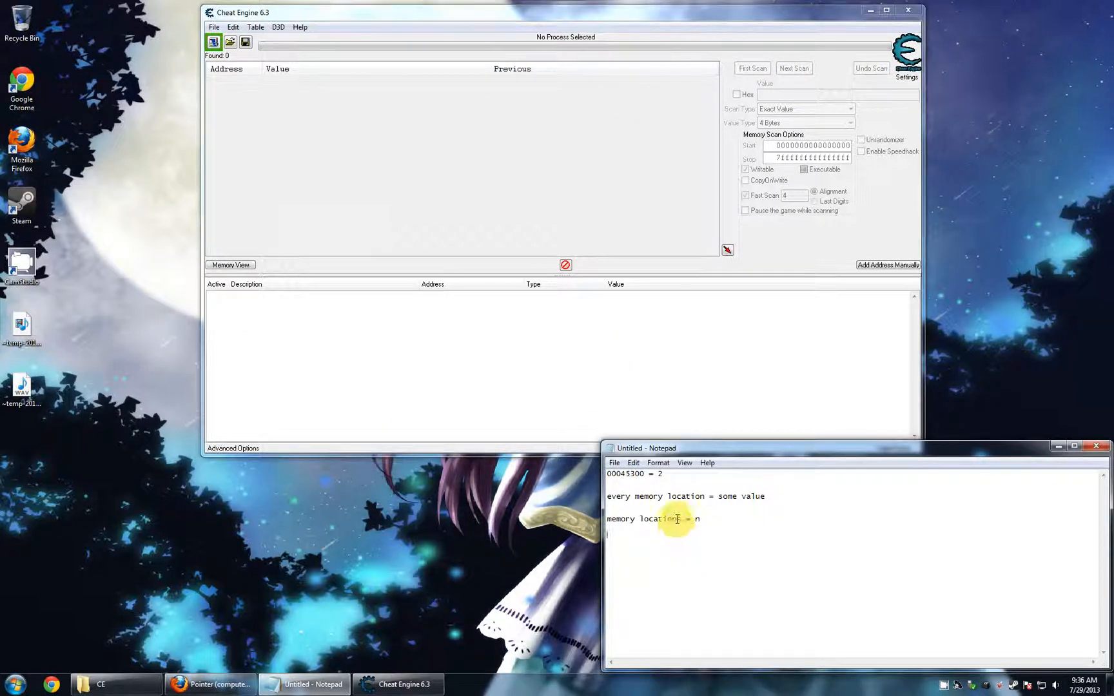
pyautogui.click(678, 518)
pyautogui.write('s')
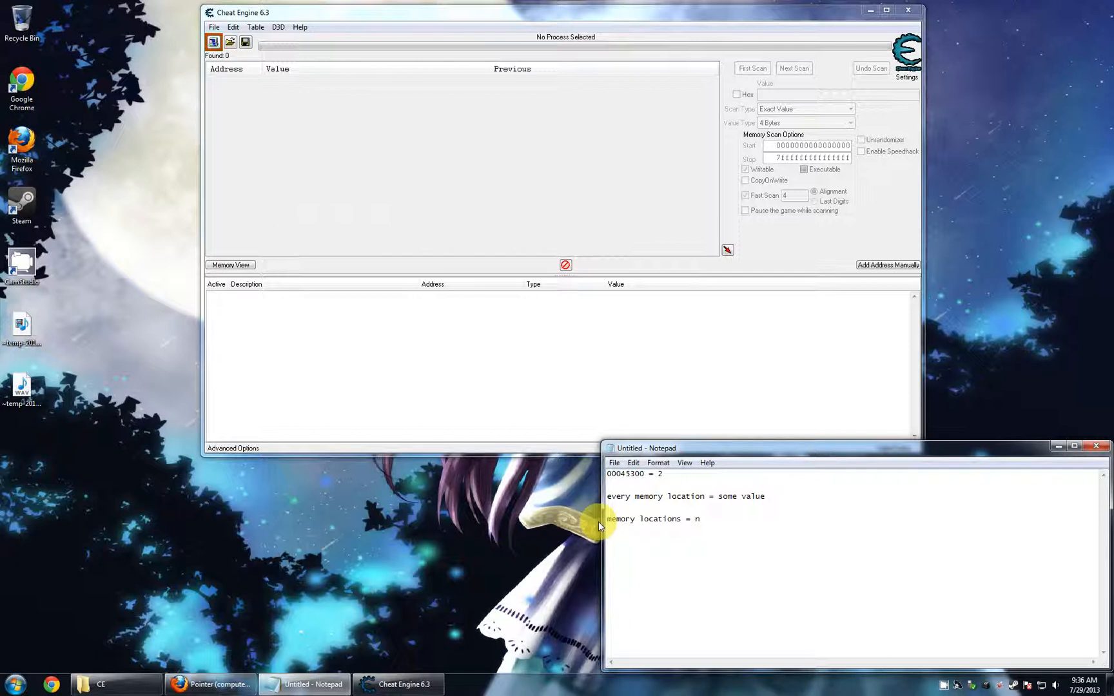
pyautogui.doubleClick(699, 518)
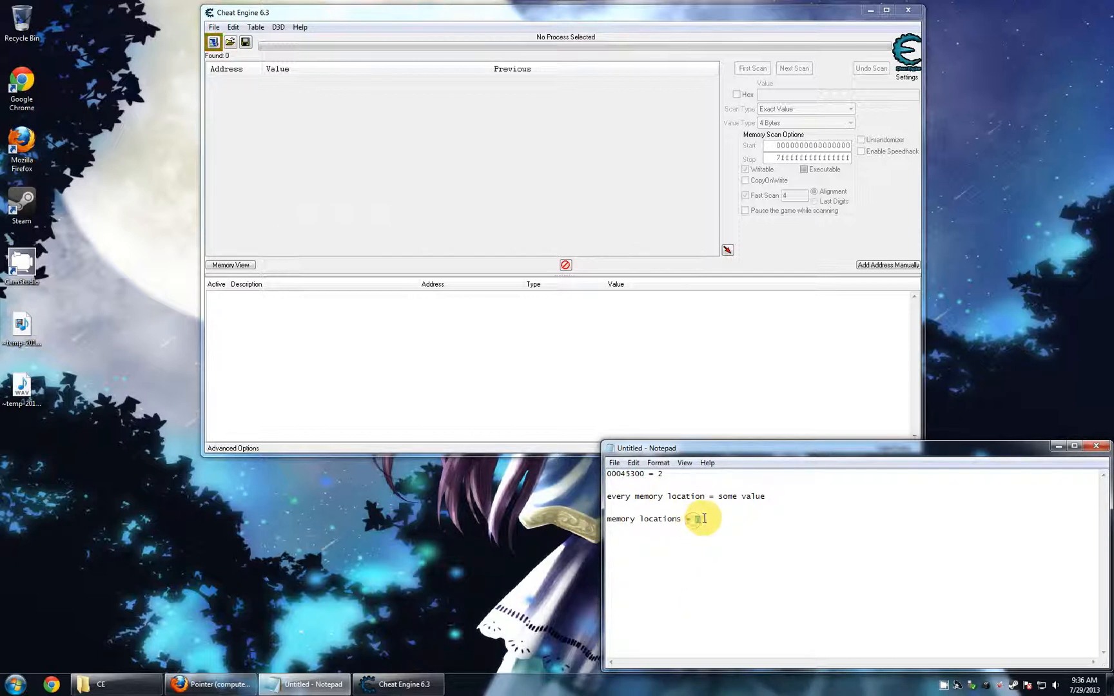
pyautogui.click(703, 519)
pyautogui.click(701, 520)
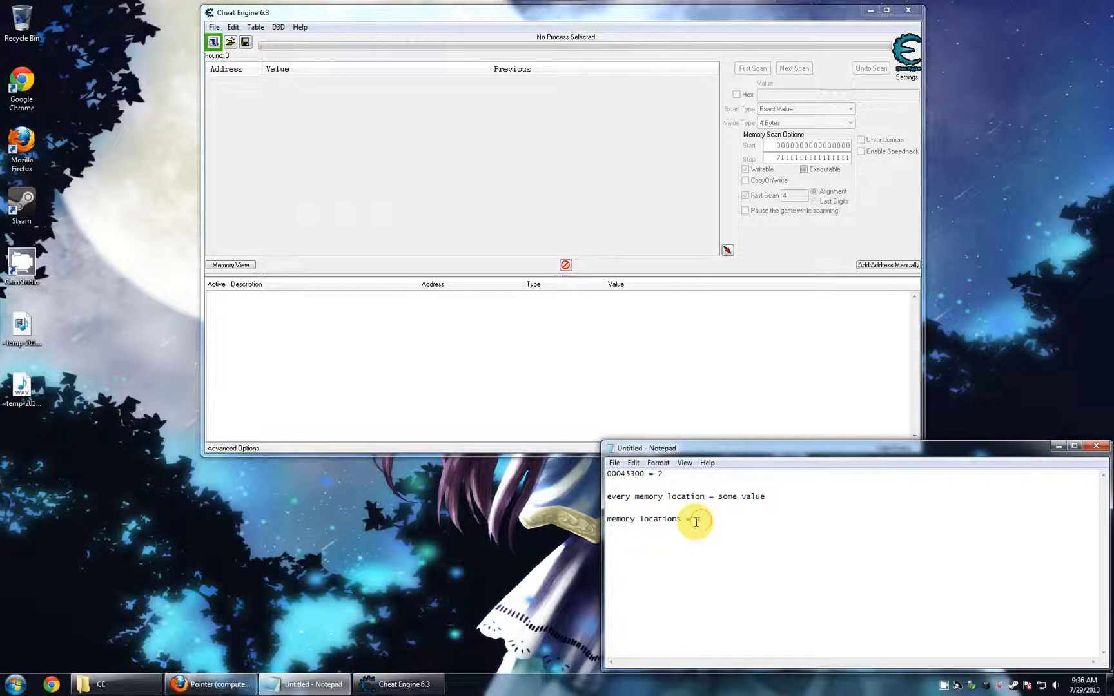
pyautogui.moveTo(682, 520); pyautogui.dragTo(609, 520)
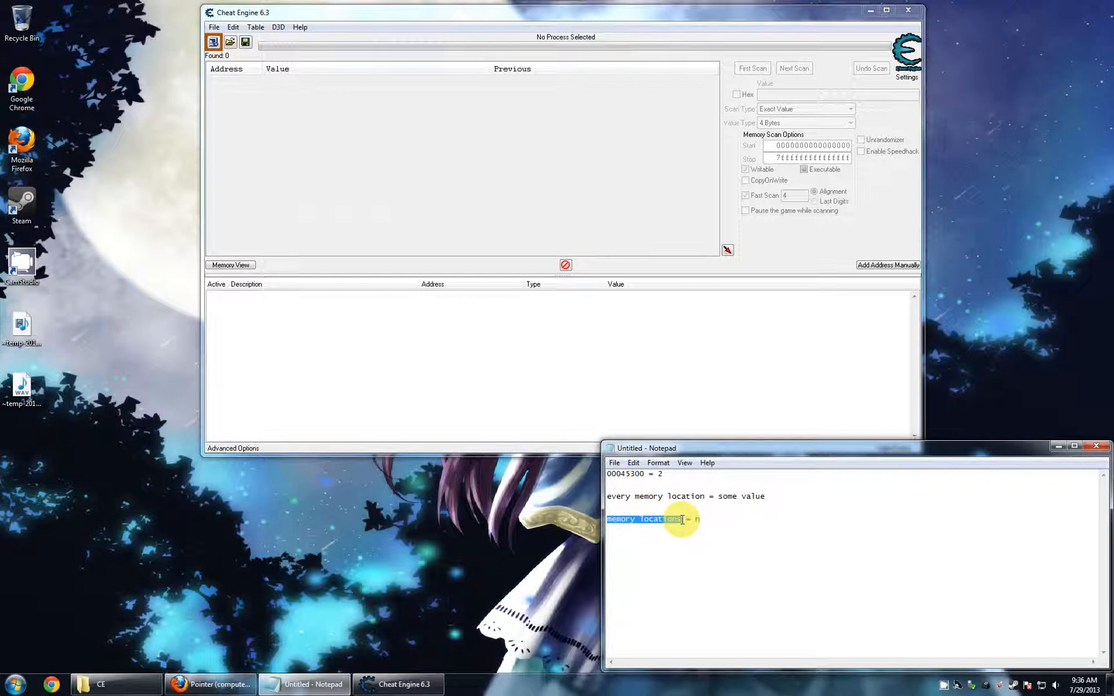
pyautogui.click(630, 580)
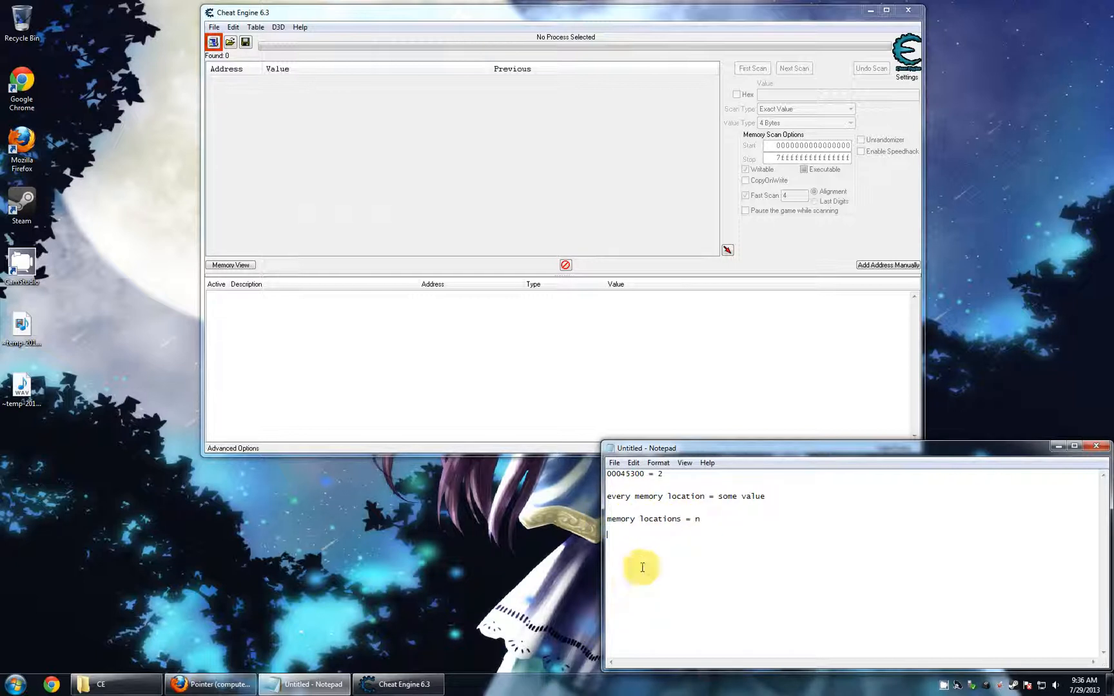
# Add "Shadowrun.exe" on its own line below the existing notes, leaving blank lines in between
pyautogui.write('n')
pyautogui.press('Return')
pyautogui.click(399, 363)
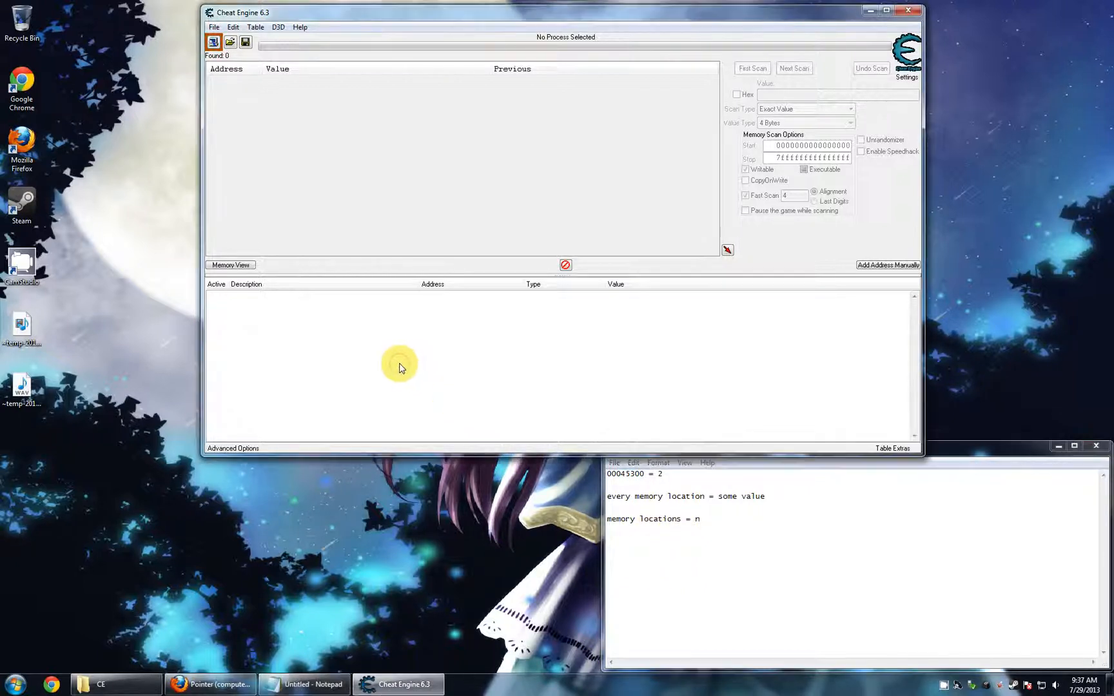
pyautogui.click(752, 568)
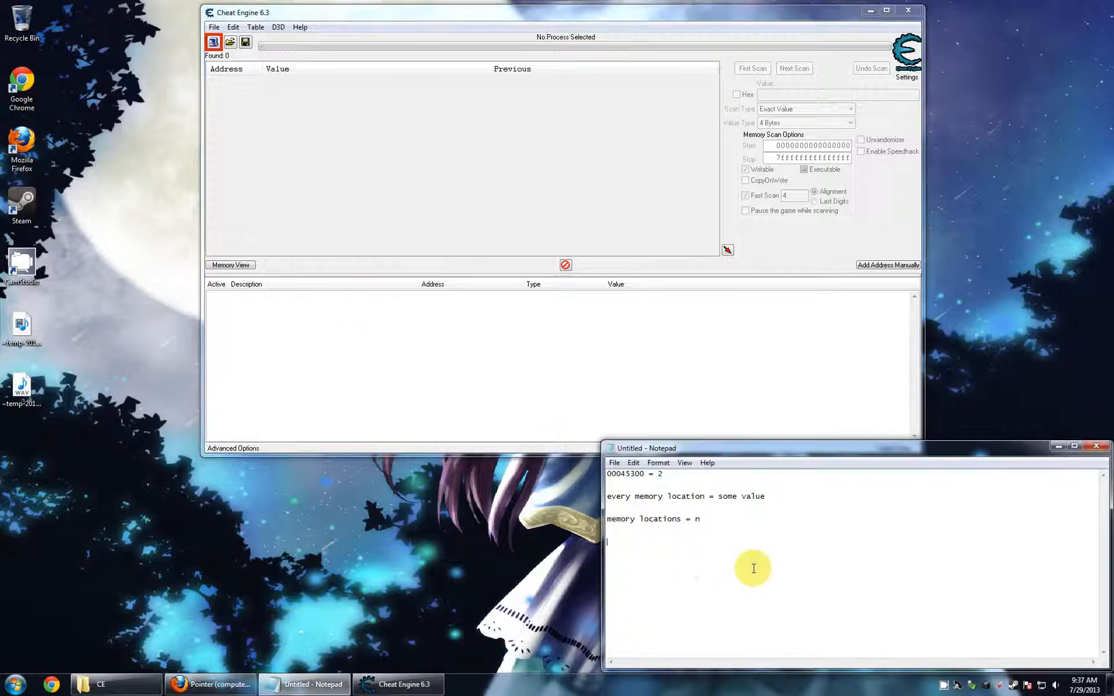
pyautogui.write('Sho')
pyautogui.write('dowrun.ex')
pyautogui.press('Up')
pyautogui.press('Up')
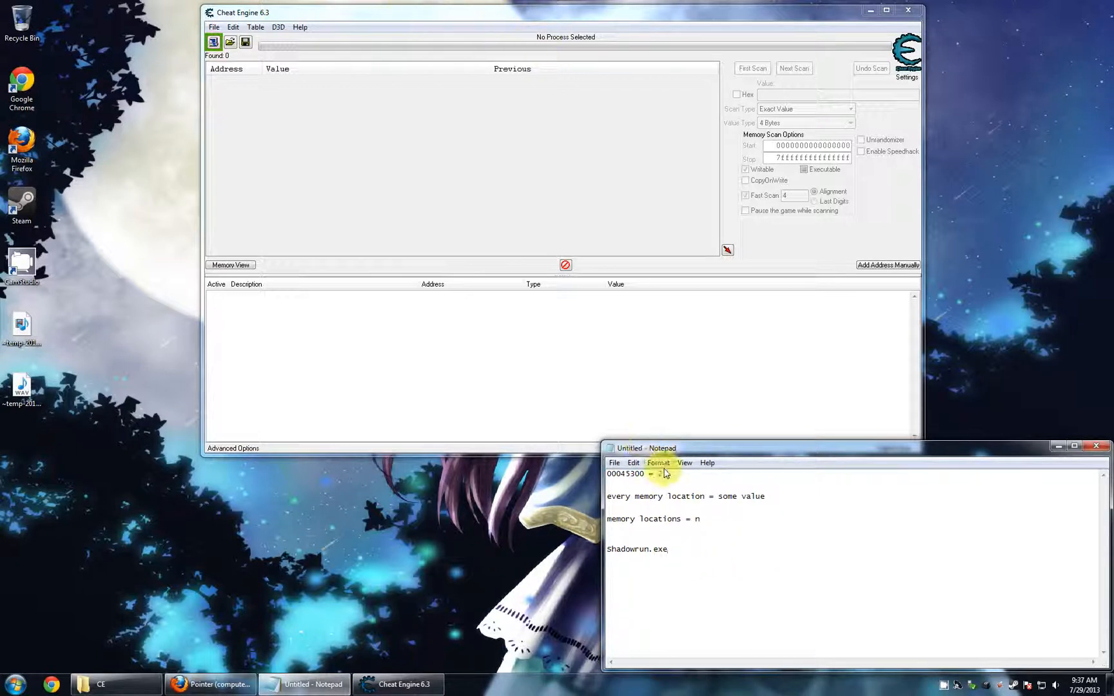
pyautogui.doubleClick(670, 553)
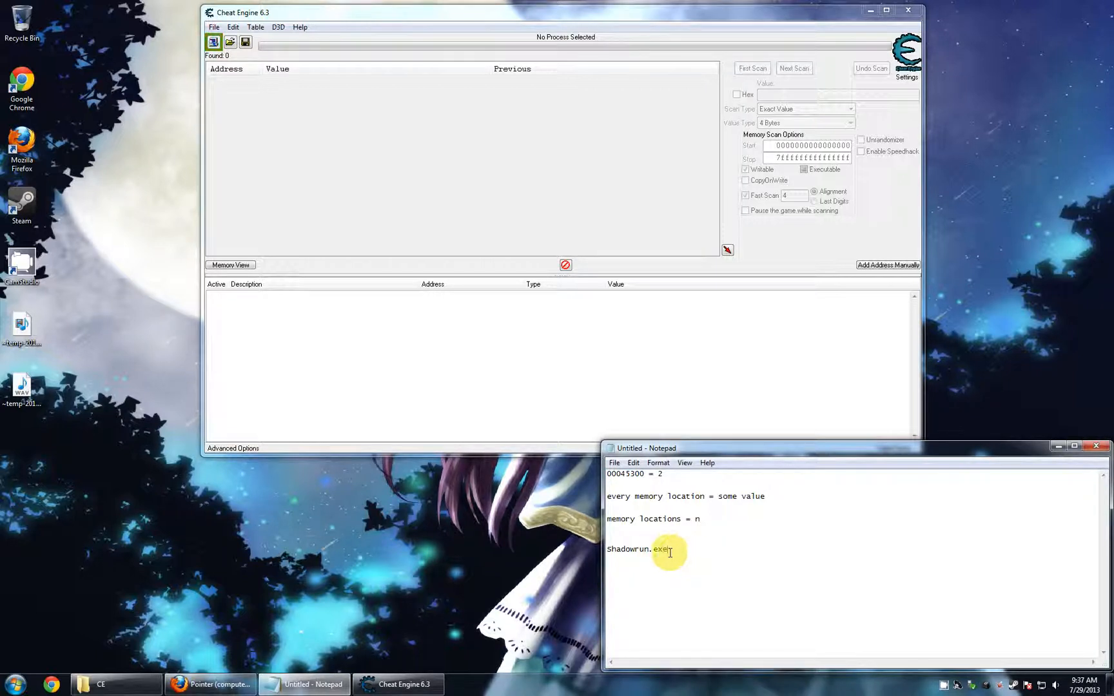
pyautogui.moveTo(668, 550)
pyautogui.mouseDown()
pyautogui.moveTo(604, 547)
pyautogui.moveTo(657, 549)
pyautogui.mouseUp()
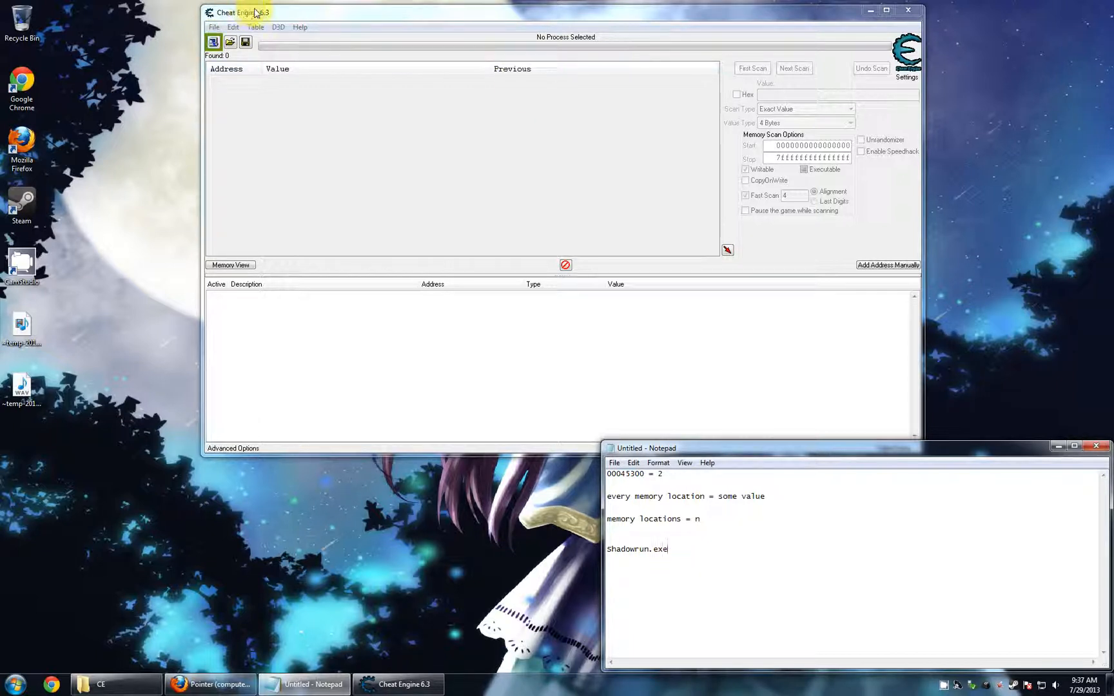
# Minimize Cheat Engine, launch Shadowrun Returns from the desktop, and minimize the game window
pyautogui.moveTo(859, 12); pyautogui.dragTo(863, 9)
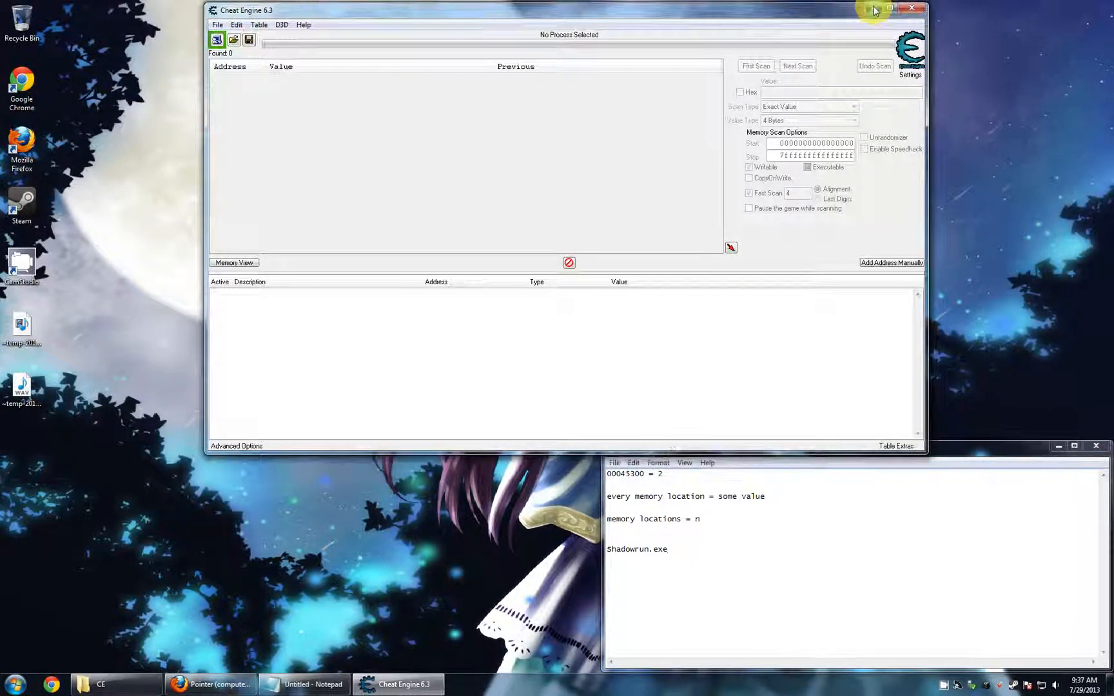
pyautogui.click(866, 7)
pyautogui.doubleClick(422, 261)
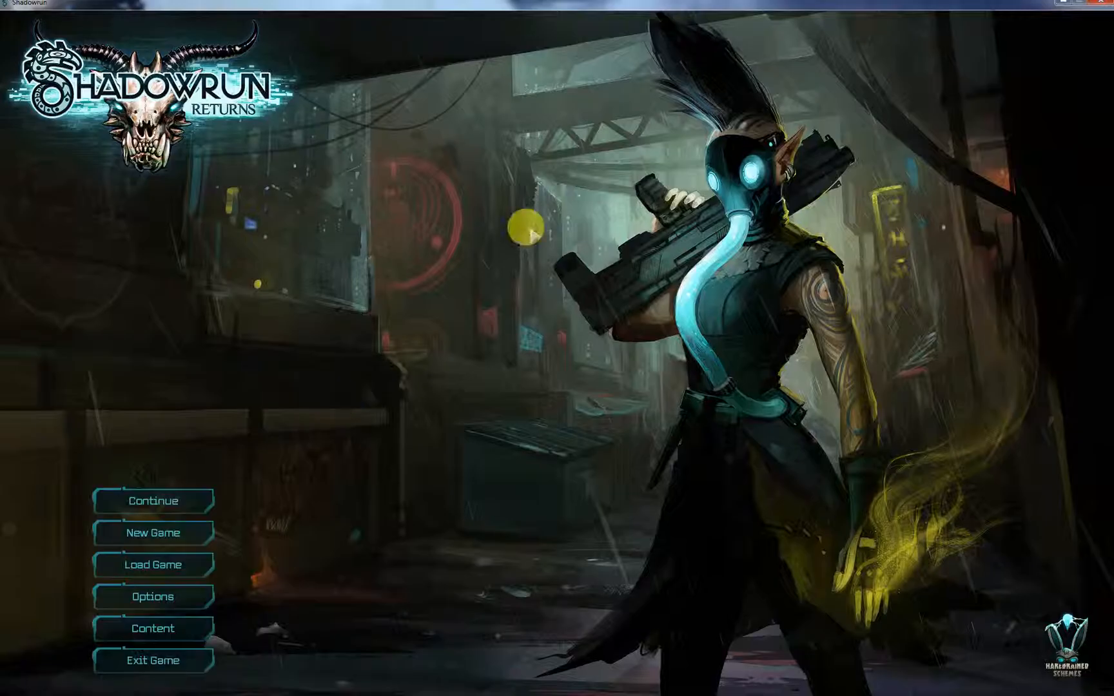
pyautogui.click(1062, 3)
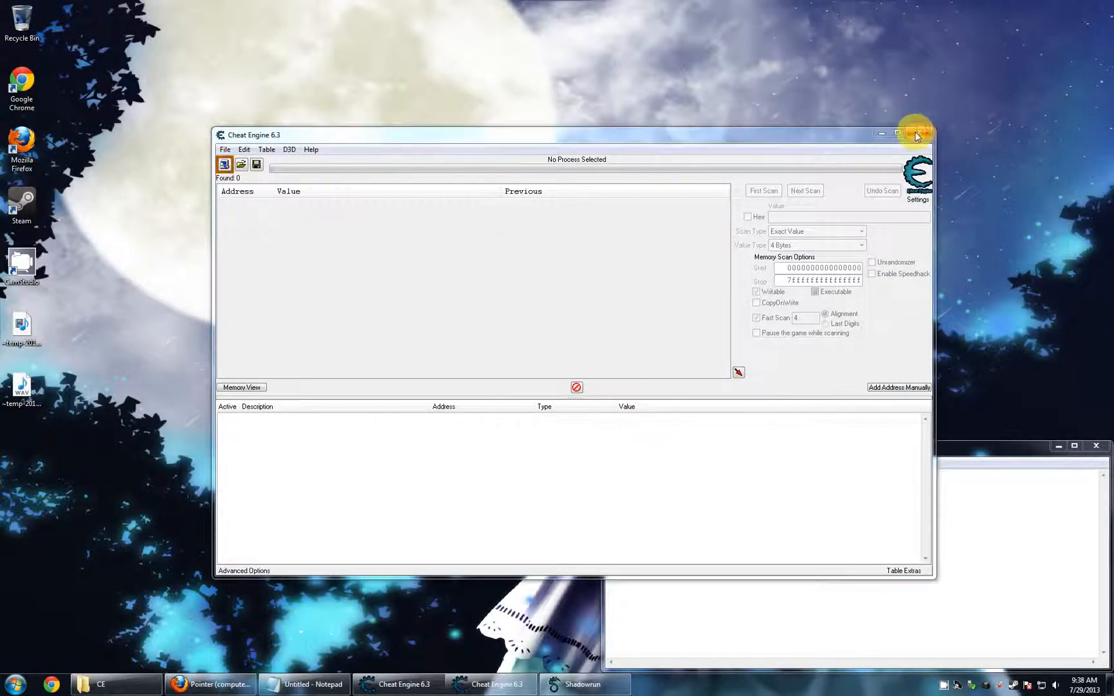
# Close the duplicate Cheat Engine window, restore the original one and attach it to the Shadowrun.exe process
pyautogui.click(917, 133)
pyautogui.click(404, 684)
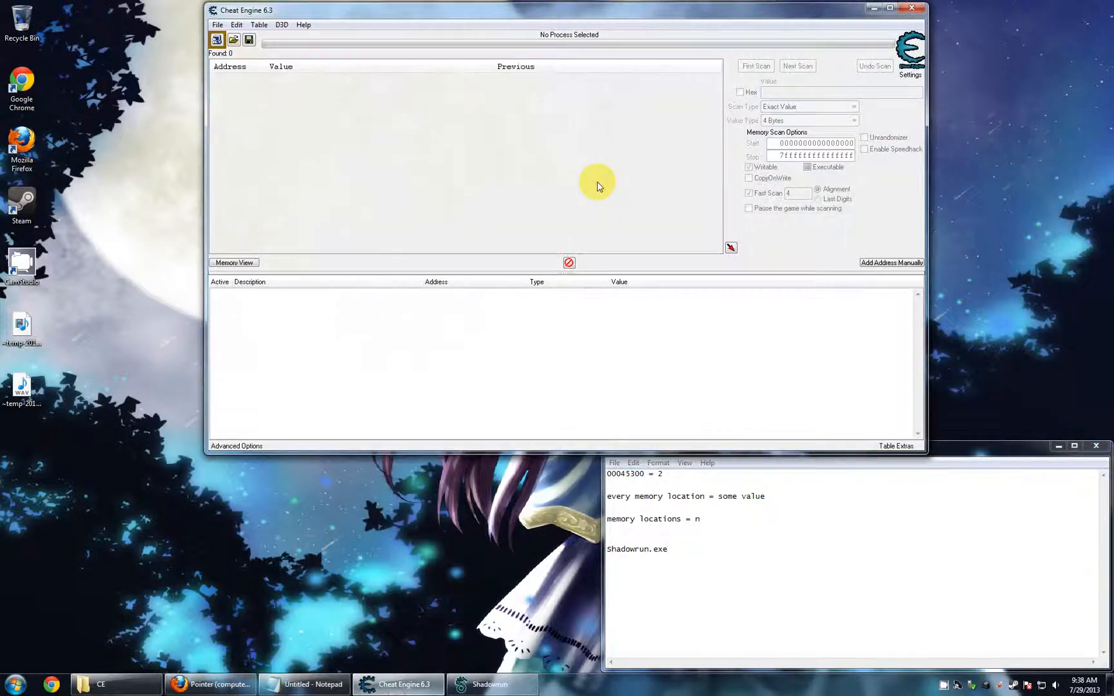
pyautogui.click(217, 40)
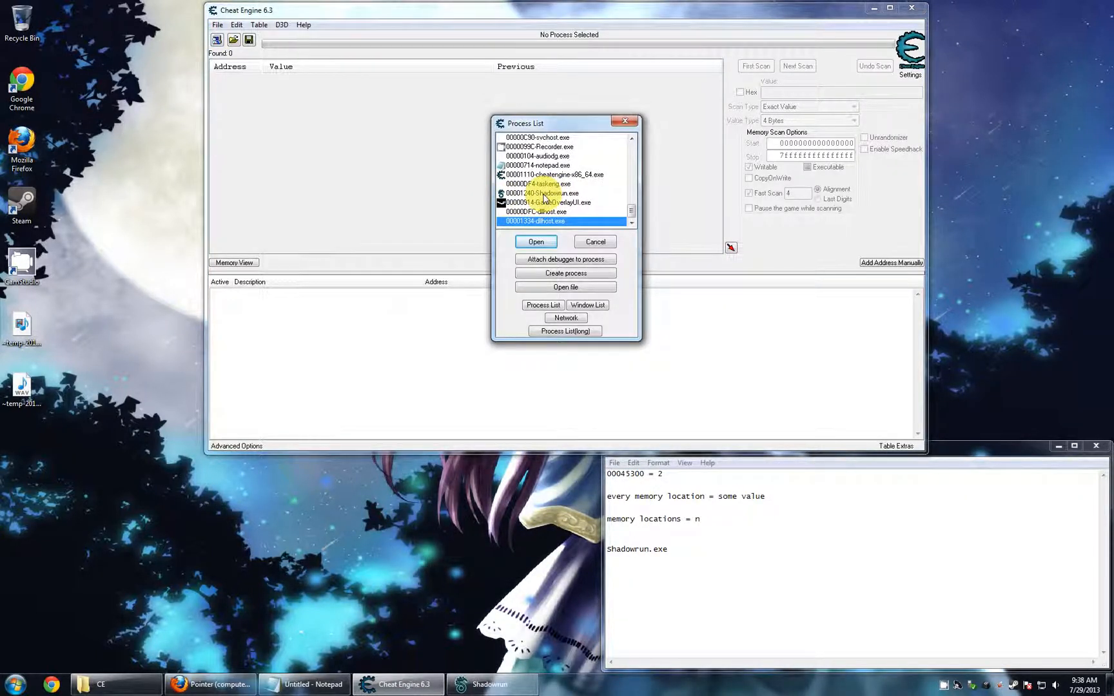
pyautogui.doubleClick(548, 193)
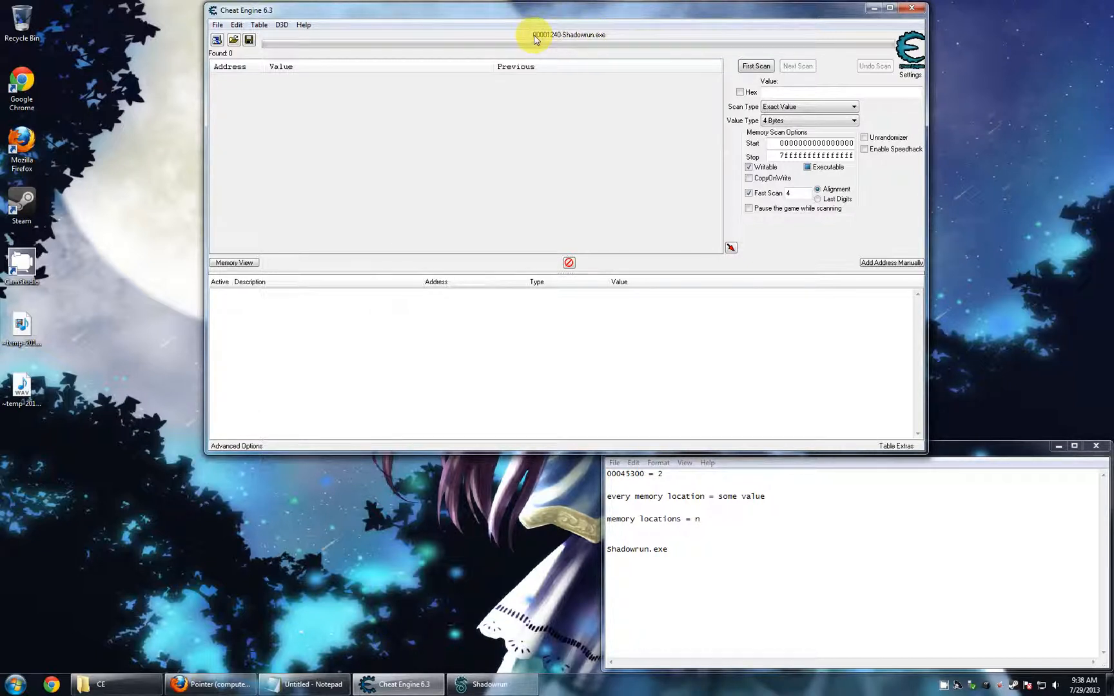
# Extend the "Shadowrun.exe" line in the notes with "+ C0 + FF + 2d3 + ... + ... + ..."
pyautogui.click(703, 561)
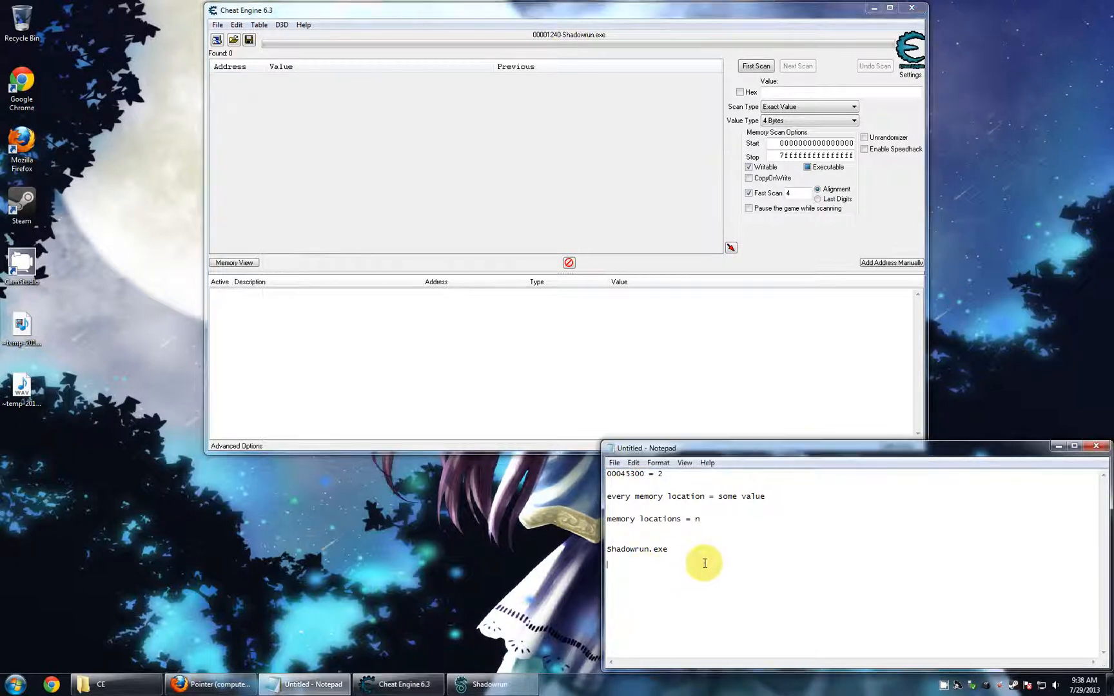
pyautogui.write('0')
pyautogui.press('Return')
pyautogui.press('Return')
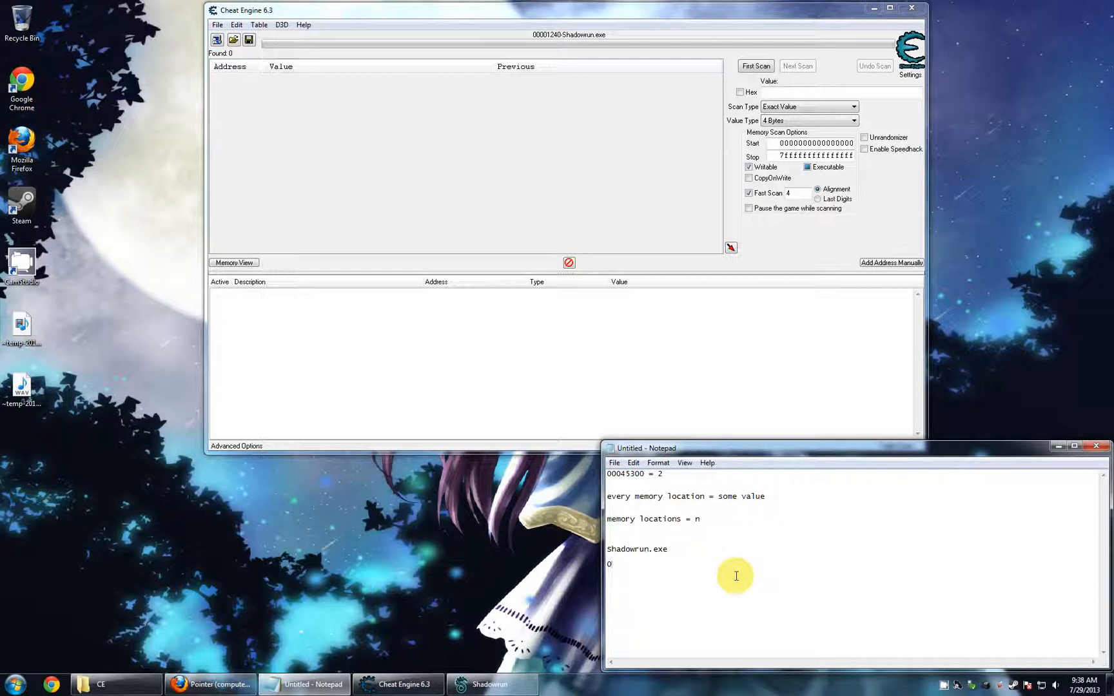
pyautogui.press('BackSpace')
pyautogui.write('4')
pyautogui.press('BackSpace')
pyautogui.write('FF + 2d3 + ... + ... + ...')
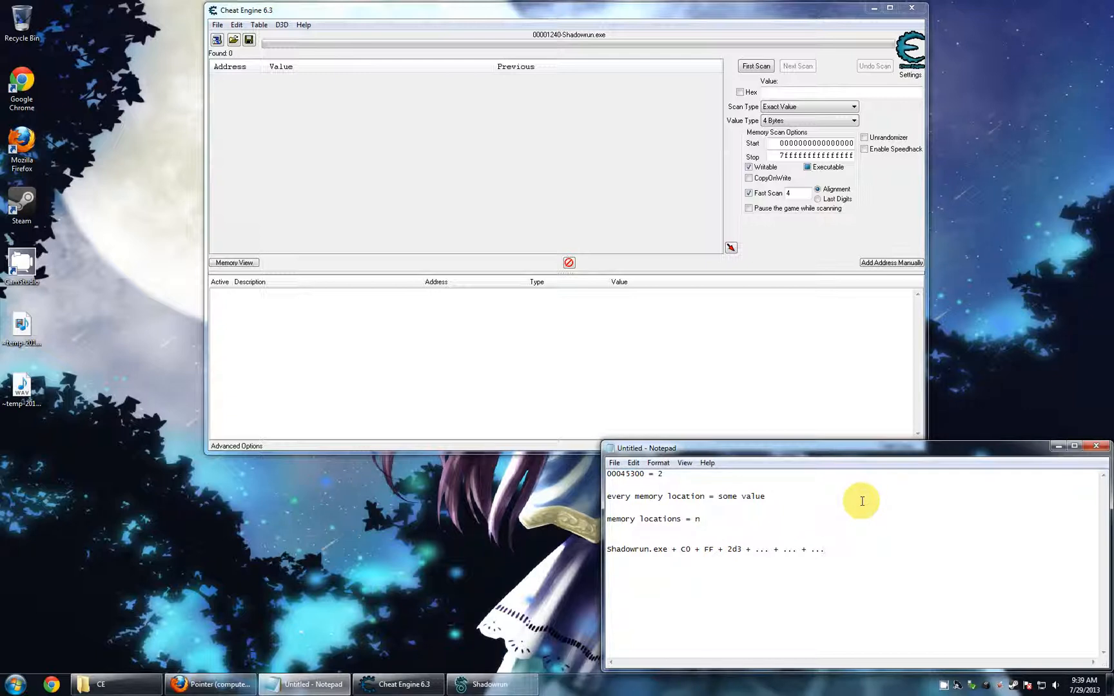
# Complete the pointer line in the notes by adding "= players karma" at its end
pyautogui.hotkey('shift', 'Home')
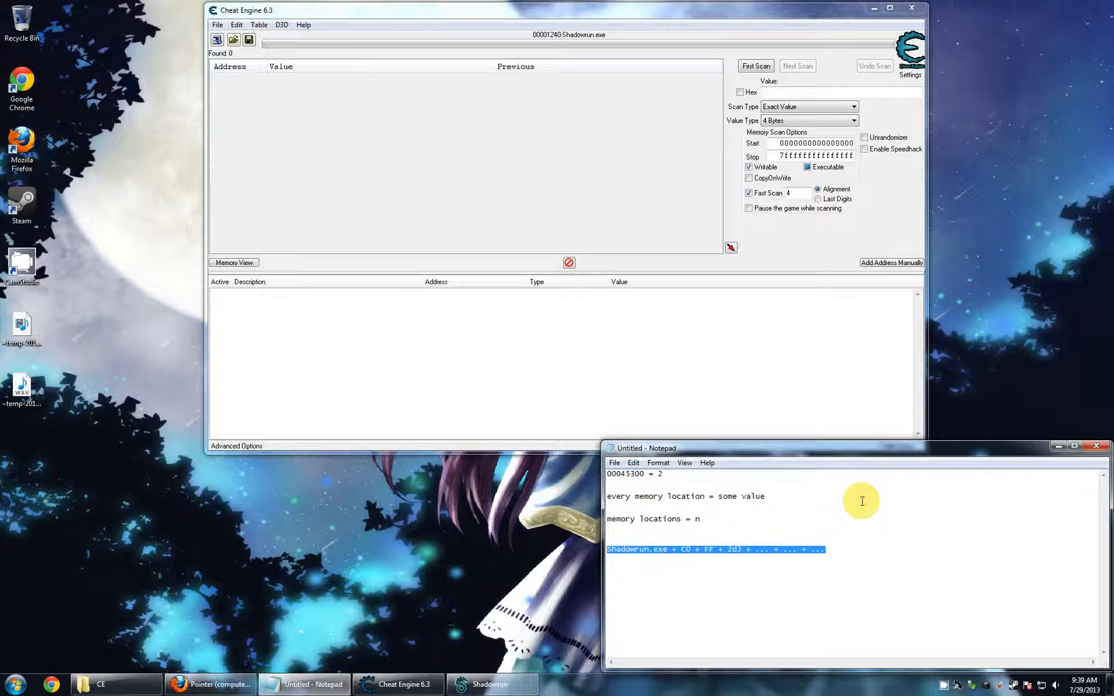
pyautogui.press('End')
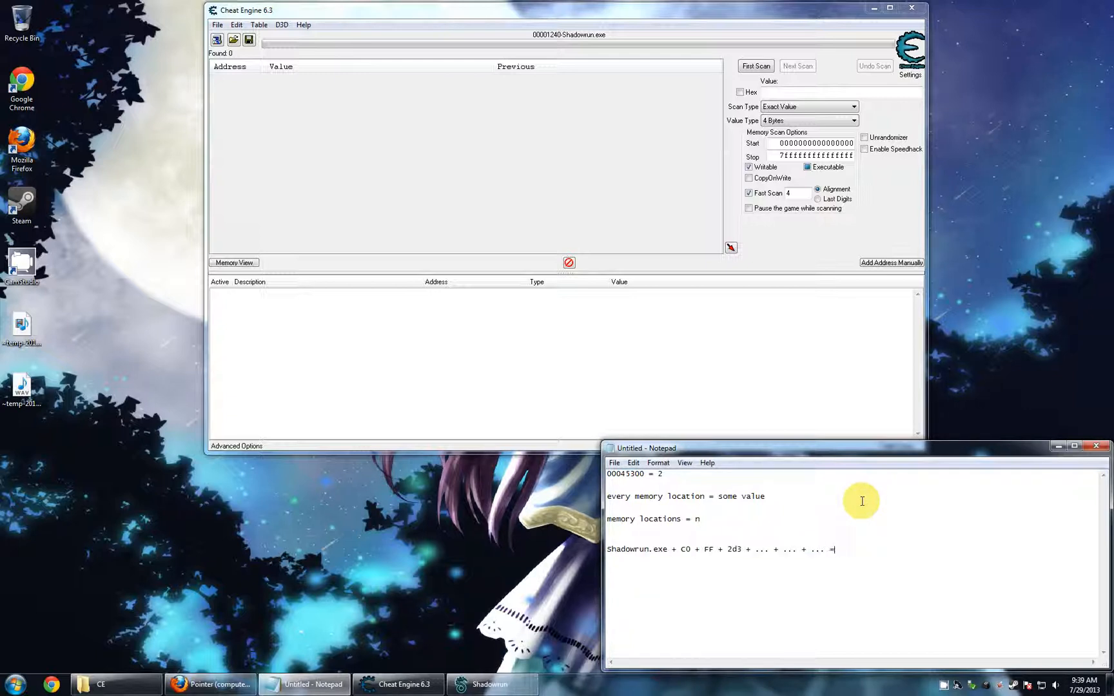
pyautogui.write('= players karma')
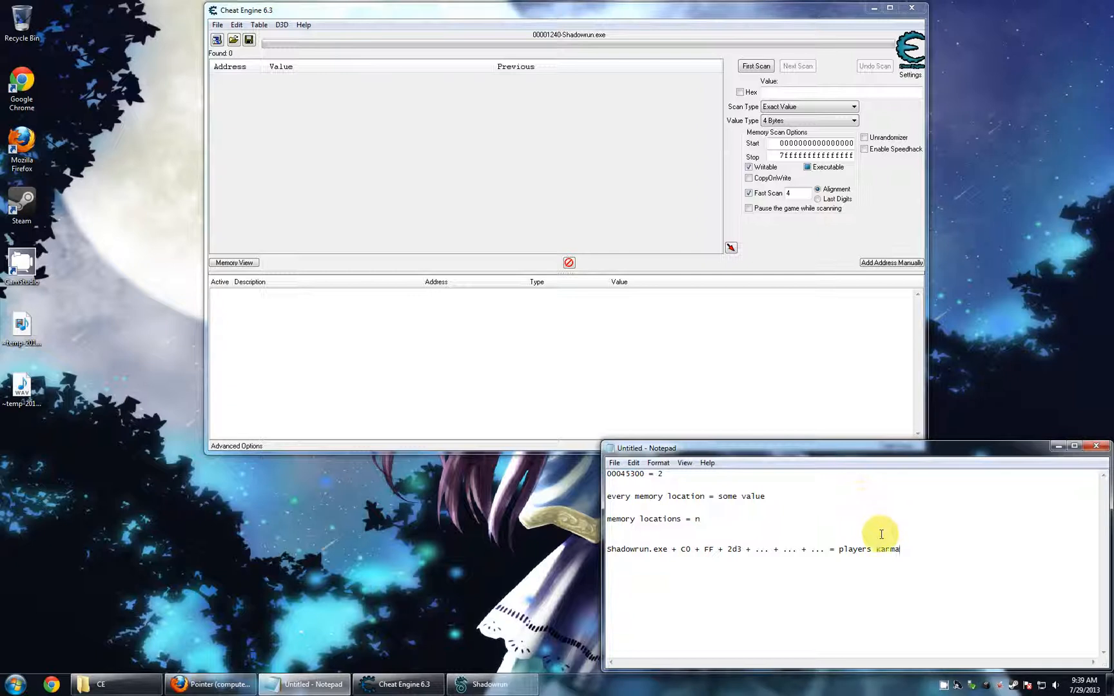
# Highlight "players karma" and "Shadowrun.exe" in the pointer line of the notes
pyautogui.moveTo(838, 549); pyautogui.dragTo(940, 547)
pyautogui.click(928, 549)
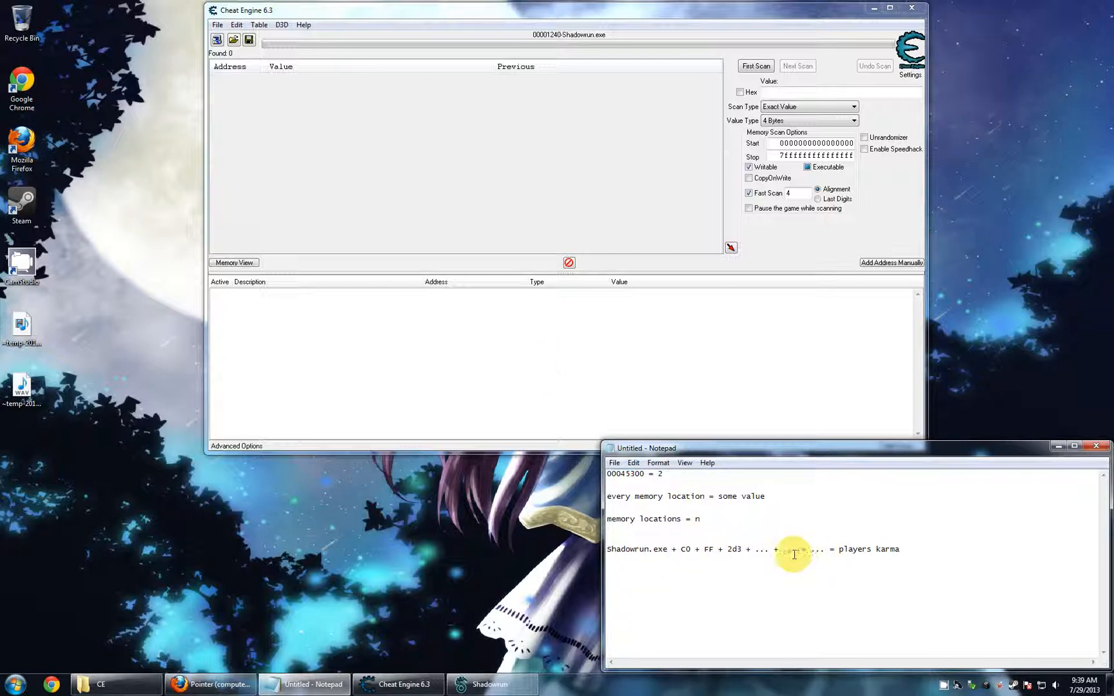
pyautogui.click(667, 550)
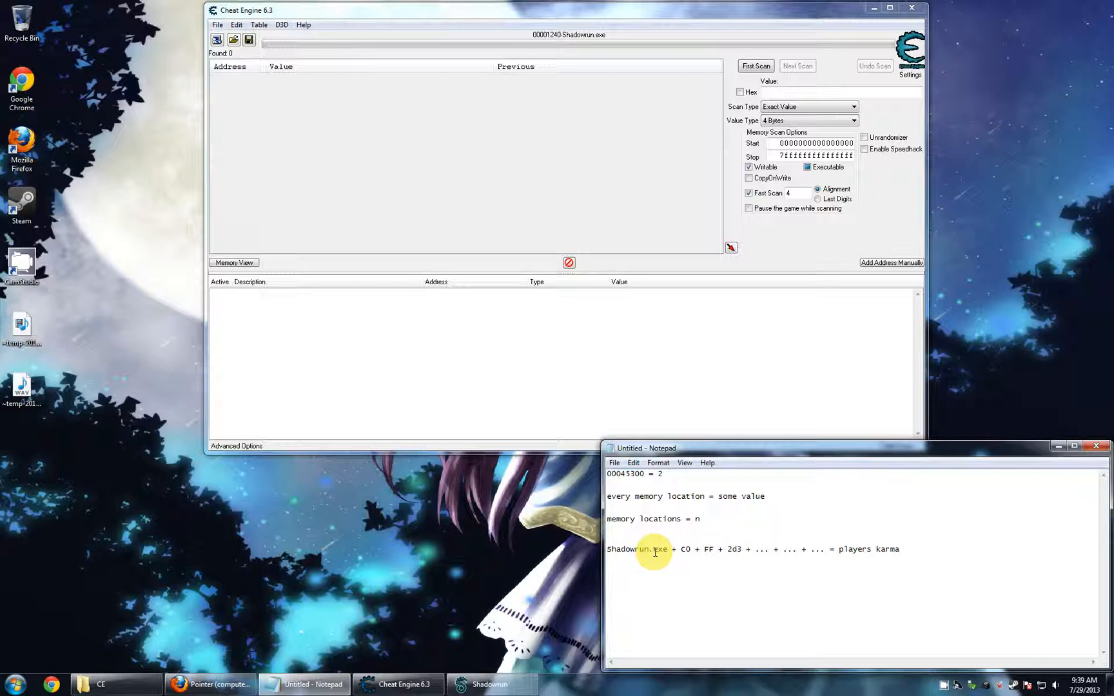
pyautogui.moveTo(667, 549); pyautogui.dragTo(606, 552)
pyautogui.click(667, 549)
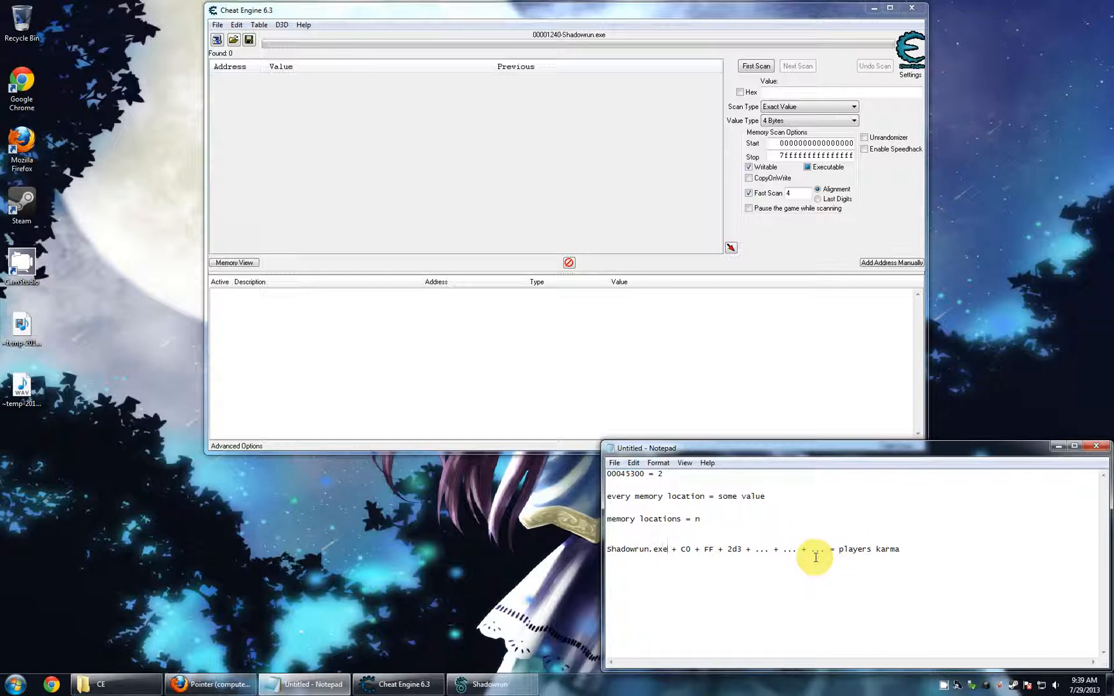
# Switch to Cheat Engine, start adding an address manually and enter 324328 as the address
pyautogui.click(492, 344)
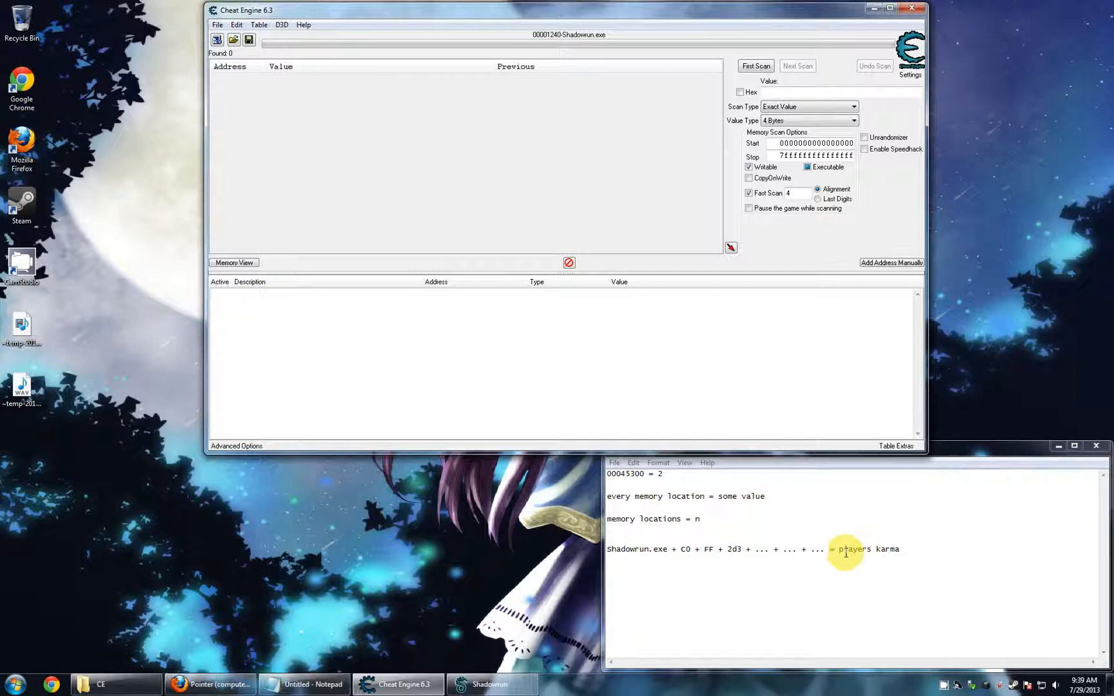
pyautogui.click(886, 263)
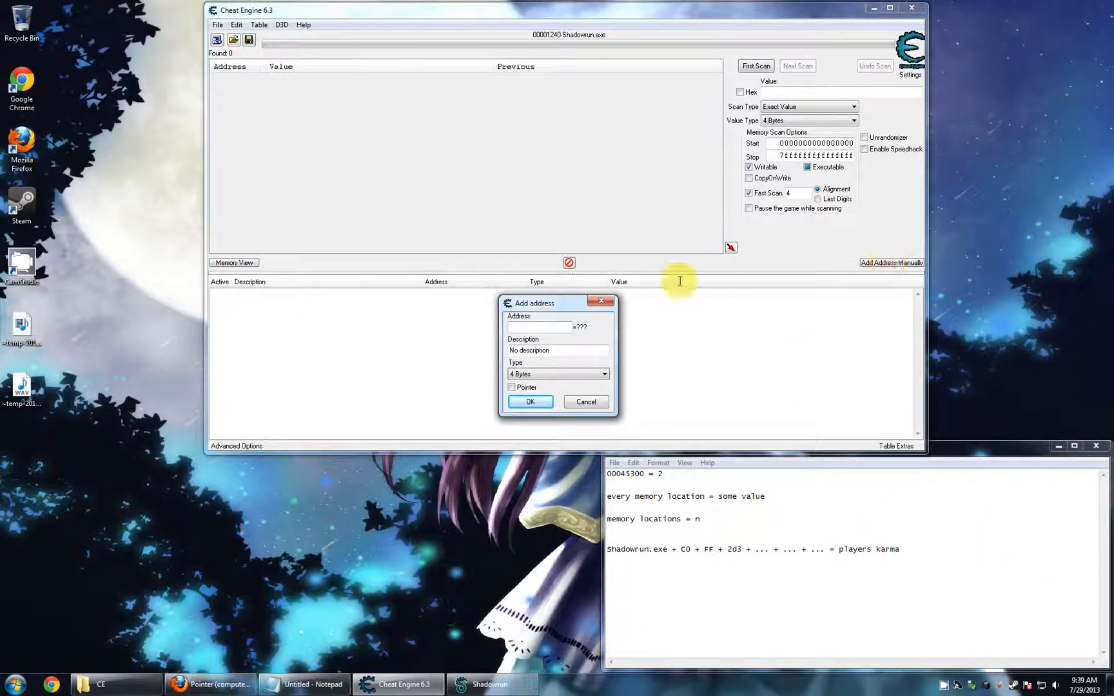
pyautogui.write('324324234')
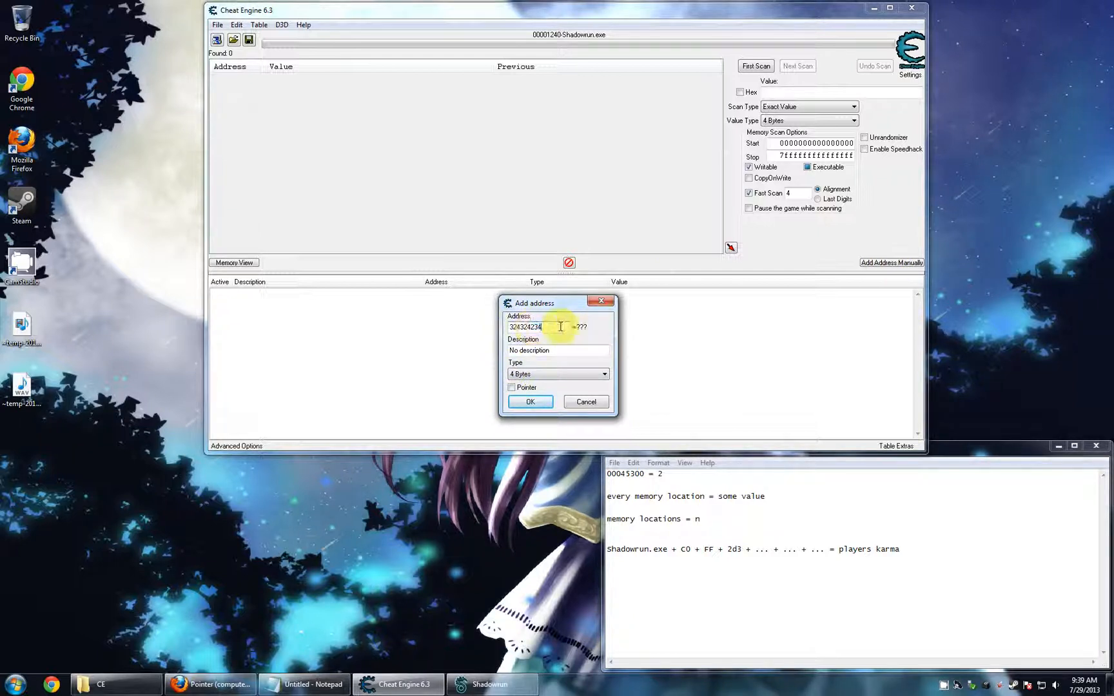
pyautogui.press('BackSpace')
pyautogui.press('BackSpace')
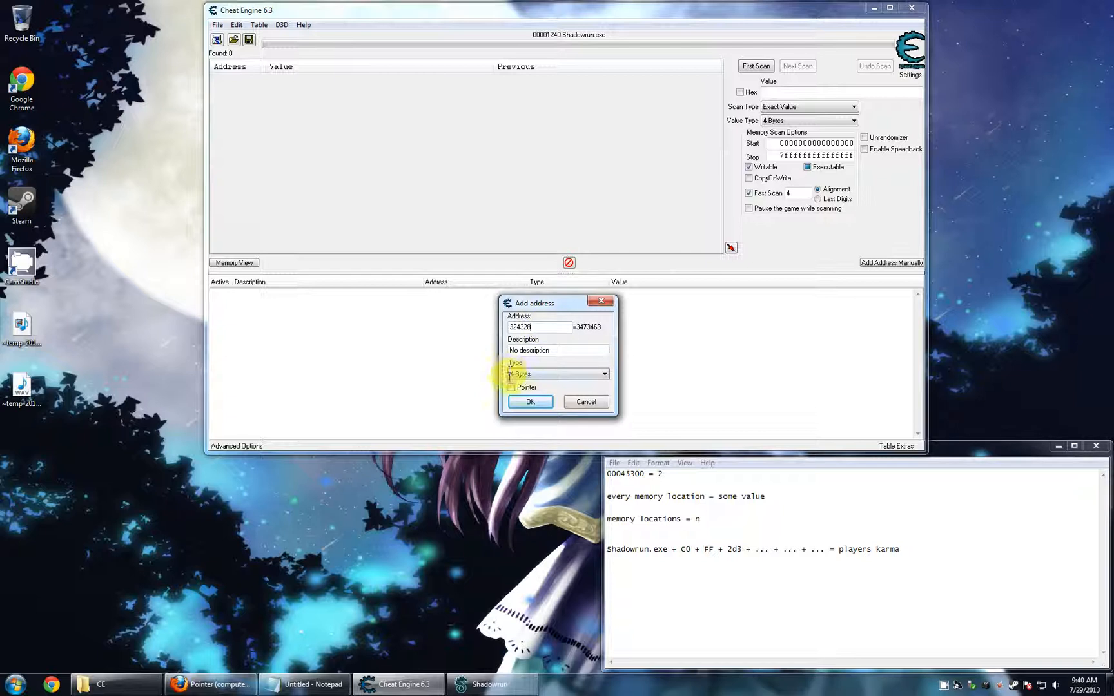
pyautogui.moveTo(553, 327); pyautogui.dragTo(465, 328)
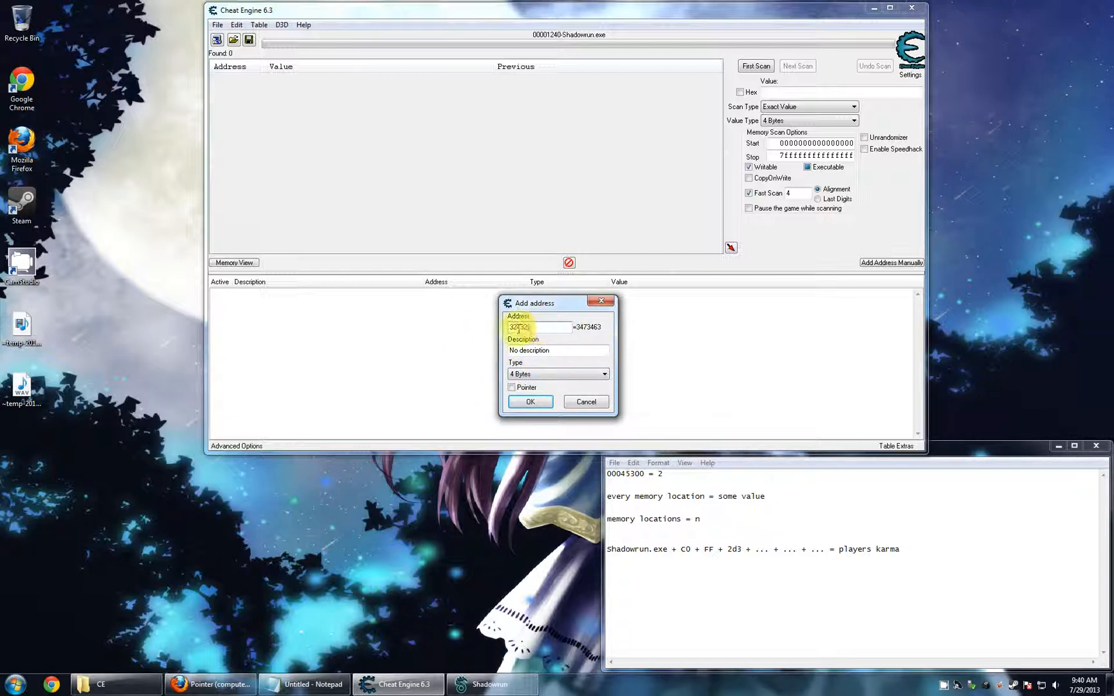
pyautogui.click(539, 324)
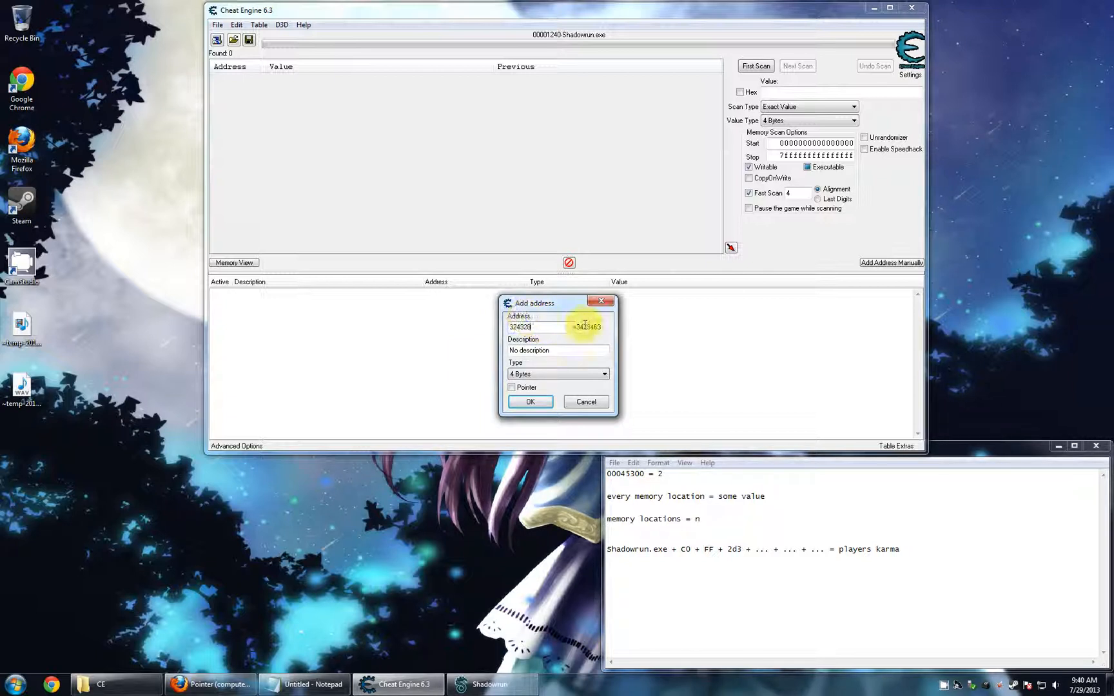
# Make the new address a pointer with offset 30, add a second offset level and set the base to "Shadowrun.exe"
pyautogui.click(511, 387)
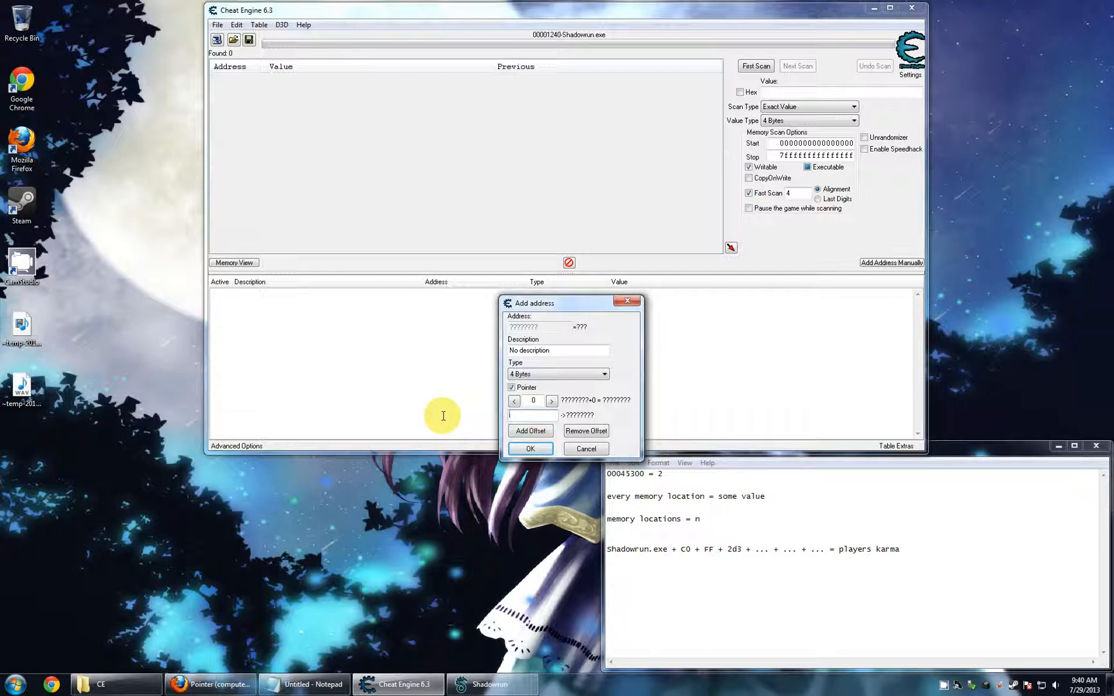
pyautogui.click(550, 401)
pyautogui.click(549, 401)
pyautogui.click(549, 401)
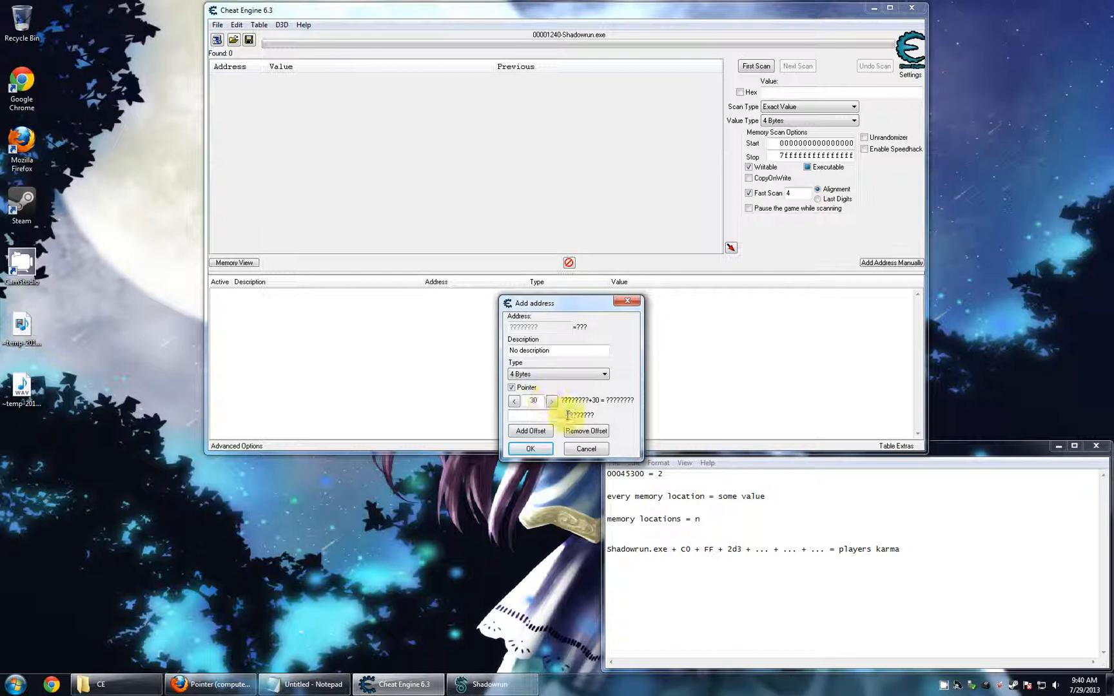
pyautogui.click(546, 429)
pyautogui.click(545, 429)
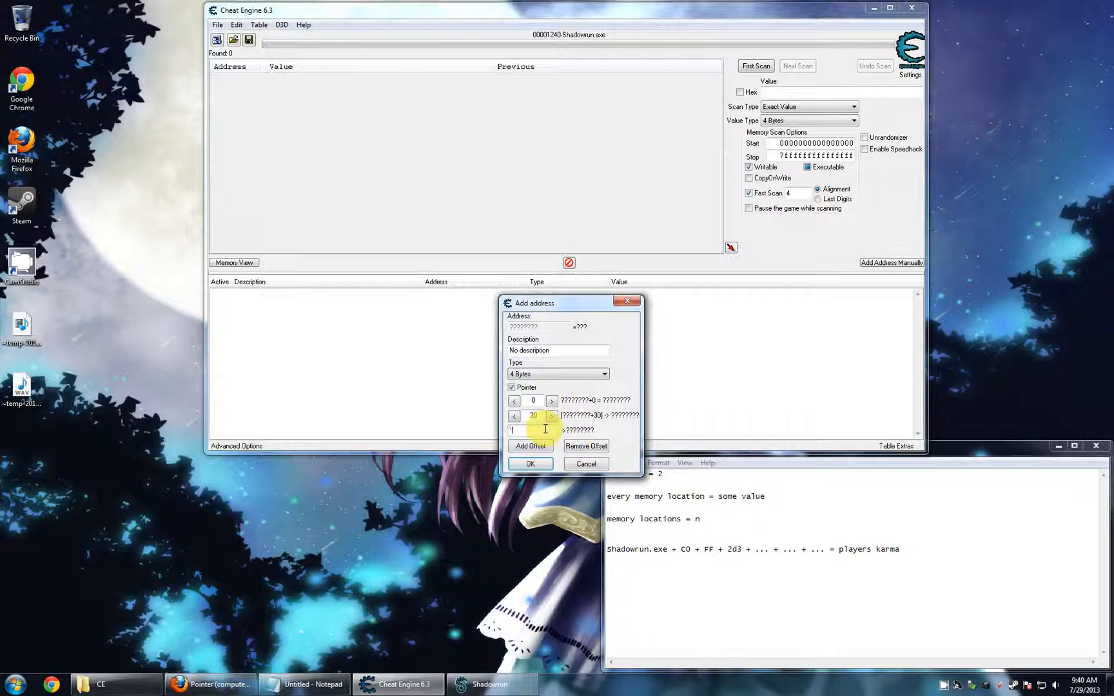
pyautogui.write('"Shadowrun.exe"')
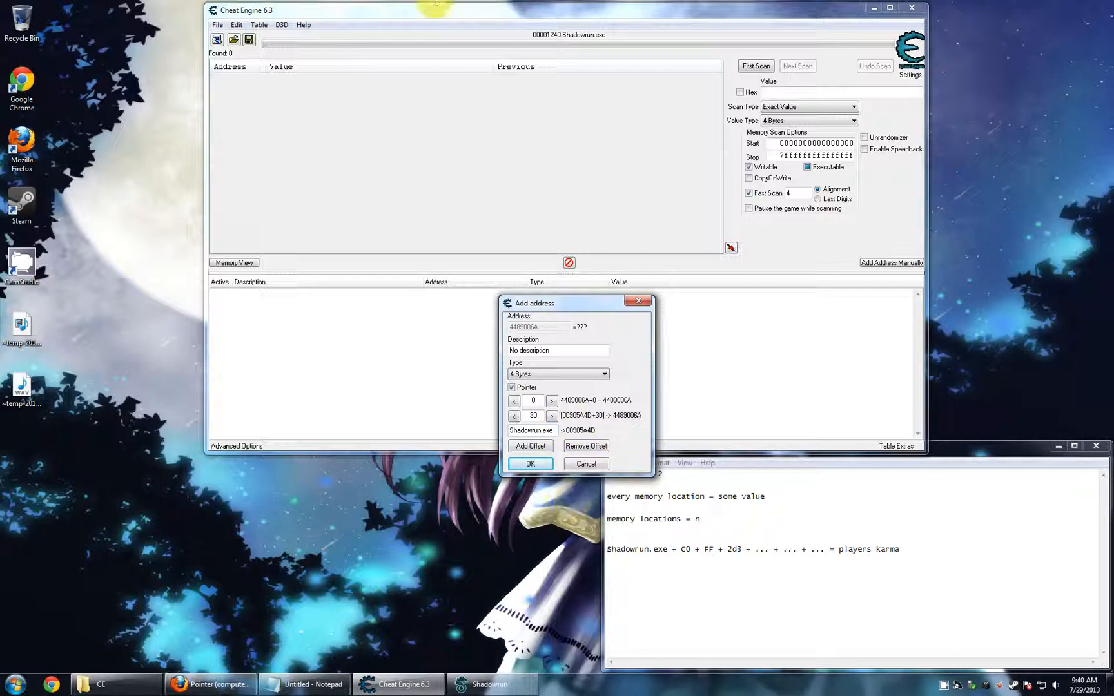
# Set the offset nearest the base to 58 and the one above it to 20, and add four more offset levels
pyautogui.click(551, 415)
pyautogui.click(551, 415)
pyautogui.click(551, 415)
pyautogui.click(552, 401)
pyautogui.click(553, 400)
pyautogui.click(552, 401)
pyautogui.click(521, 446)
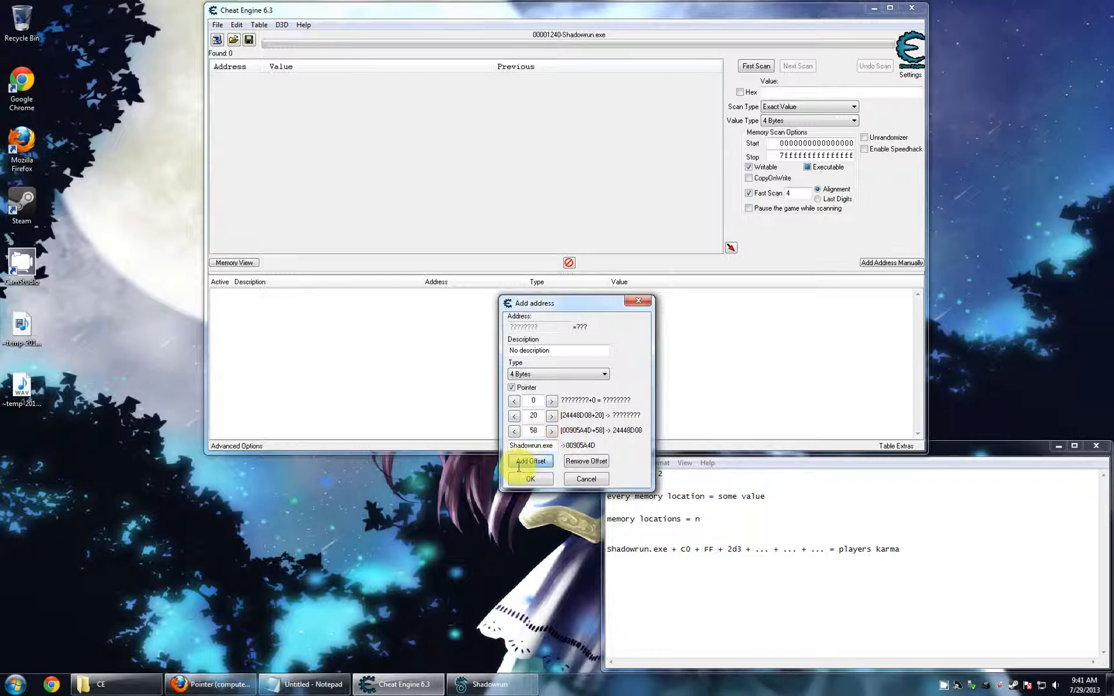
pyautogui.click(521, 460)
pyautogui.click(525, 476)
pyautogui.click(527, 490)
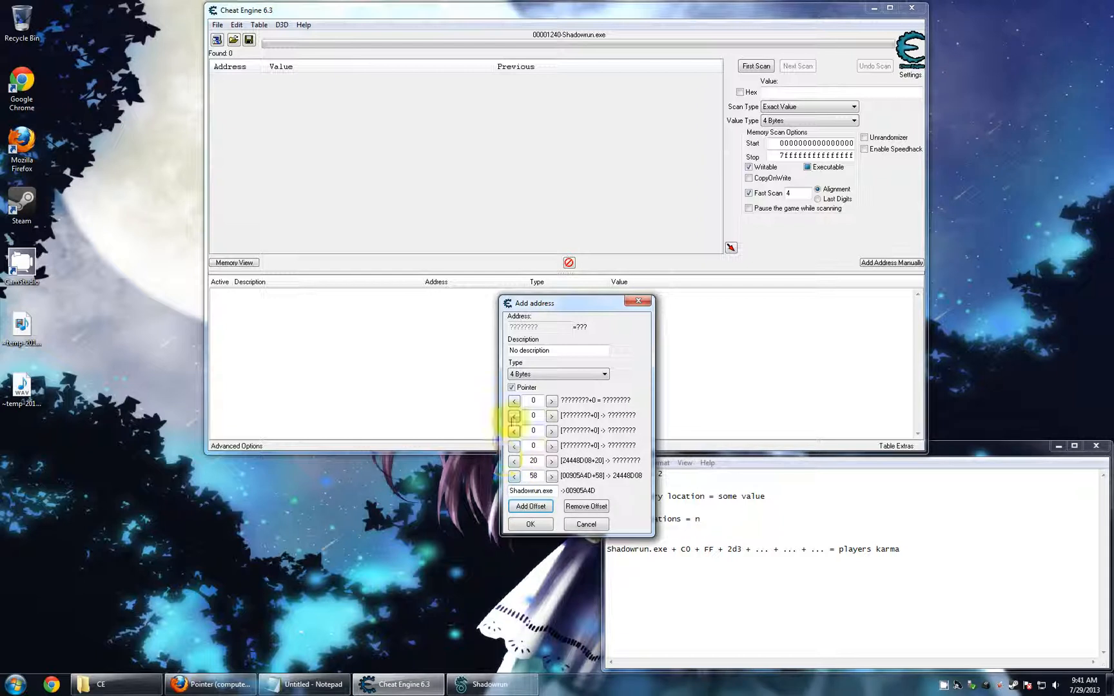
# Set the three uppermost pointer offsets to C, 18 and 28
pyautogui.click(551, 415)
pyautogui.click(551, 416)
pyautogui.click(551, 416)
pyautogui.click(551, 416)
pyautogui.click(551, 416)
pyautogui.click(551, 416)
pyautogui.click(551, 431)
pyautogui.click(551, 401)
pyautogui.click(551, 401)
pyautogui.click(551, 401)
pyautogui.click(551, 431)
pyautogui.click(551, 431)
pyautogui.click(551, 431)
pyautogui.click(551, 431)
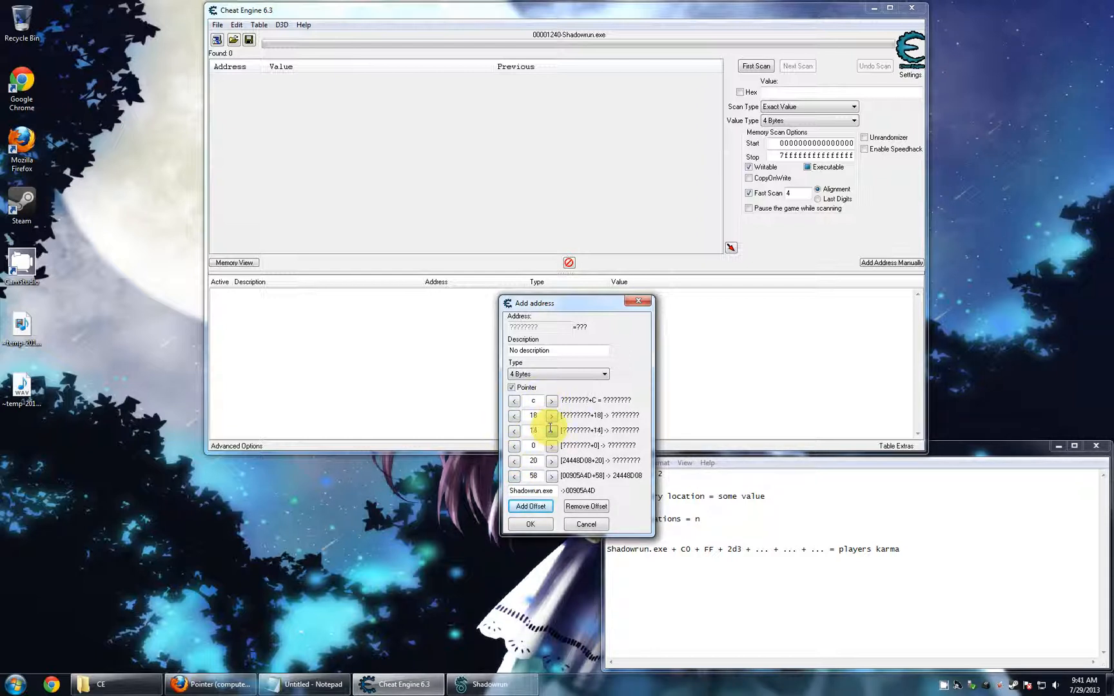
pyautogui.click(551, 430)
pyautogui.click(551, 431)
# Set the fourth pointer offset from the top to 54
pyautogui.click(552, 446)
pyautogui.click(552, 446)
pyautogui.click(552, 445)
pyautogui.click(551, 445)
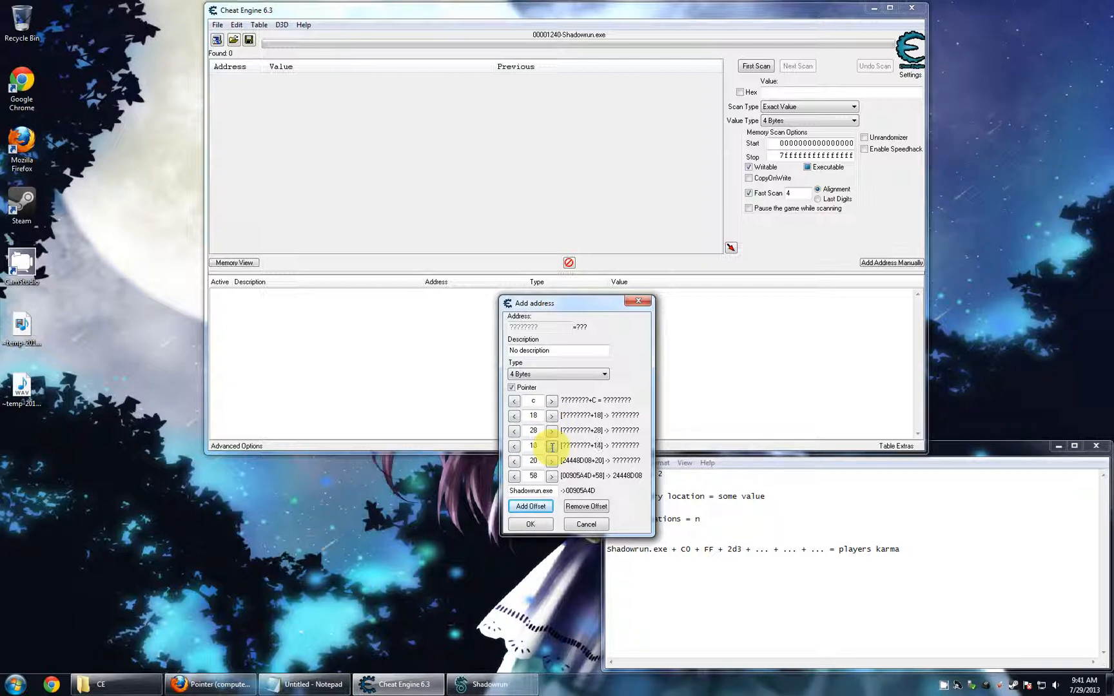
pyautogui.click(552, 446)
pyautogui.click(552, 446)
pyautogui.click(551, 446)
pyautogui.click(552, 445)
pyautogui.click(551, 446)
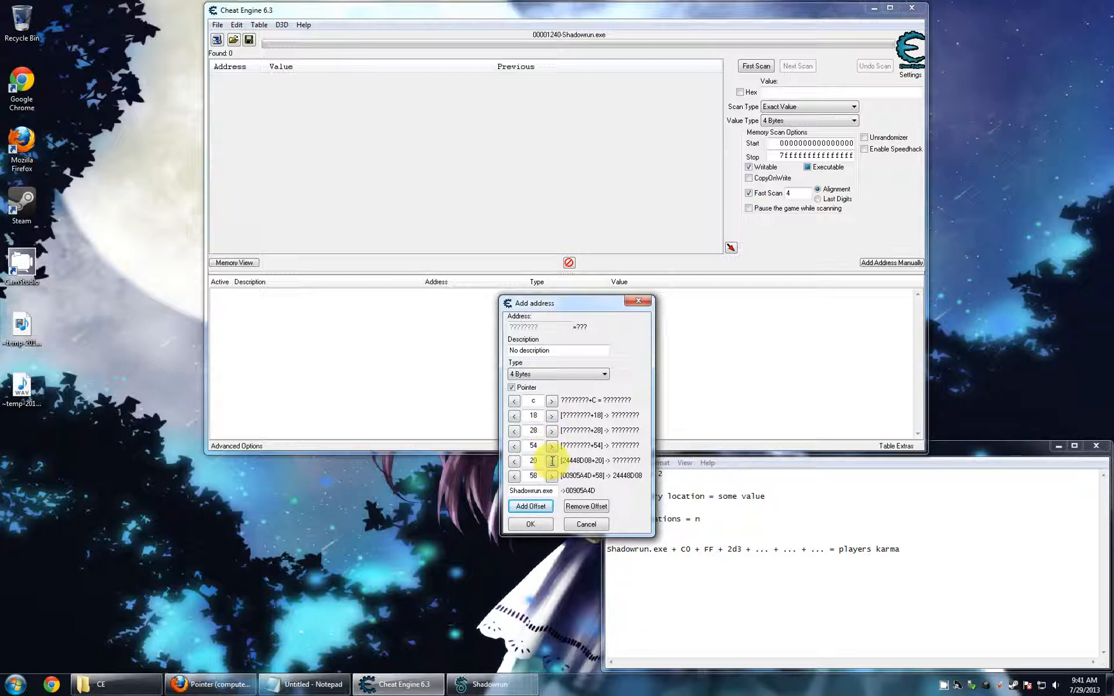
# Set the fifth pointer offset, just above the 58 offset, to 68
pyautogui.click(552, 460)
pyautogui.click(552, 460)
pyautogui.click(552, 461)
pyautogui.click(552, 460)
pyautogui.click(552, 460)
pyautogui.click(552, 461)
pyautogui.click(552, 461)
pyautogui.click(552, 460)
pyautogui.click(551, 460)
# Remove the four uppermost offset levels and set the upper remaining offset to 9C
pyautogui.click(584, 506)
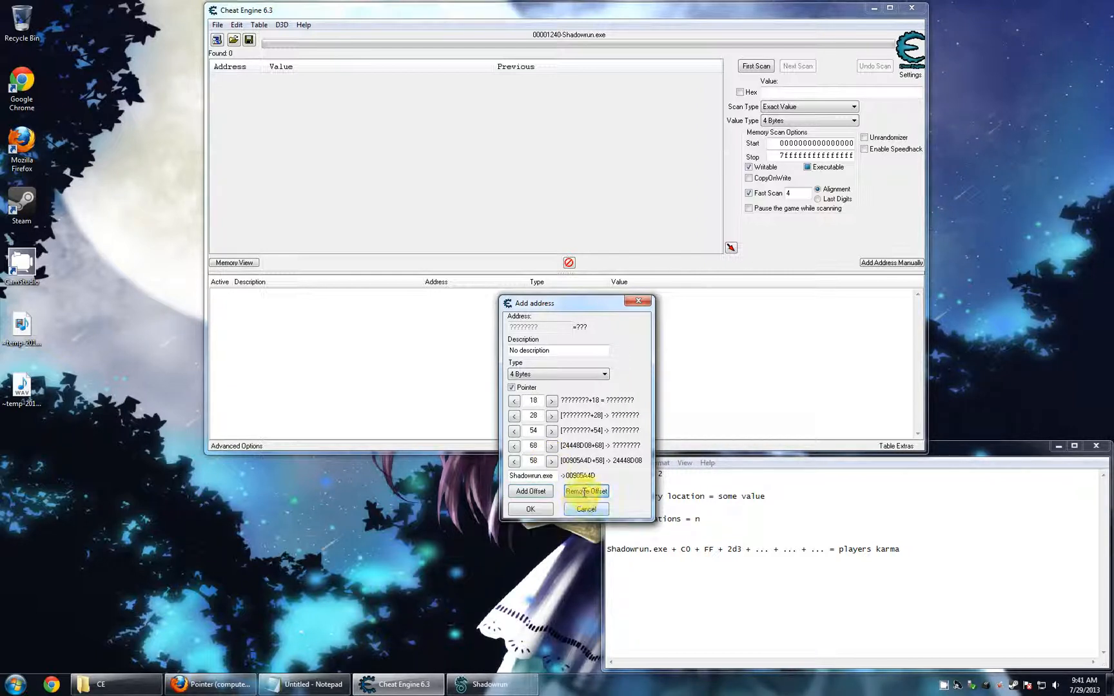
pyautogui.click(587, 490)
pyautogui.click(589, 478)
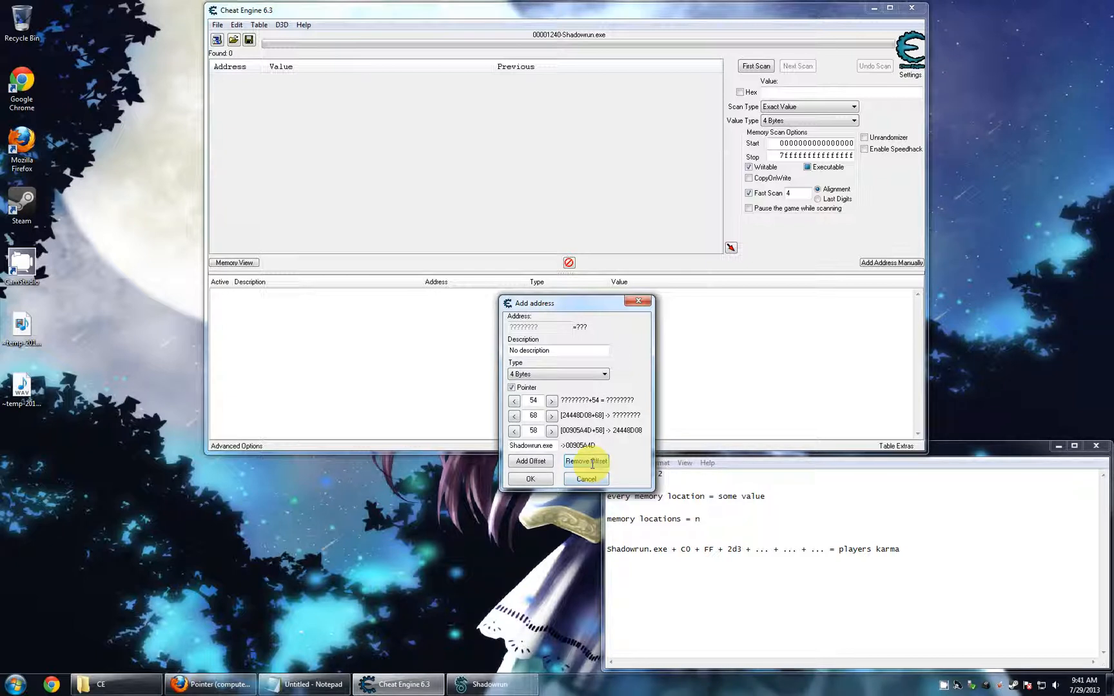
pyautogui.click(591, 462)
pyautogui.click(552, 400)
pyautogui.click(552, 400)
pyautogui.click(551, 400)
pyautogui.click(552, 400)
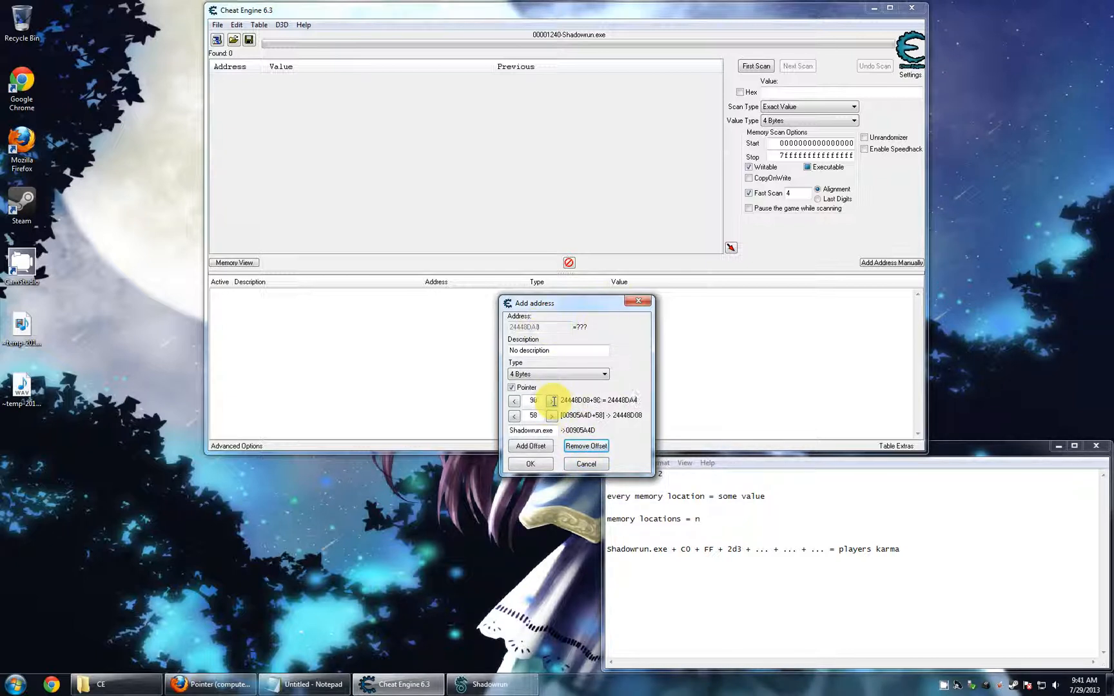
# Add a third offset level and set the pointer offsets to 18, a4 and 54, from the uppermost level to the base
pyautogui.click(530, 446)
pyautogui.click(551, 431)
pyautogui.click(551, 431)
pyautogui.click(551, 431)
pyautogui.click(551, 430)
pyautogui.click(551, 430)
pyautogui.click(551, 431)
pyautogui.click(514, 431)
pyautogui.click(514, 430)
pyautogui.click(514, 431)
pyautogui.click(513, 430)
pyautogui.click(514, 430)
pyautogui.click(513, 431)
pyautogui.click(514, 431)
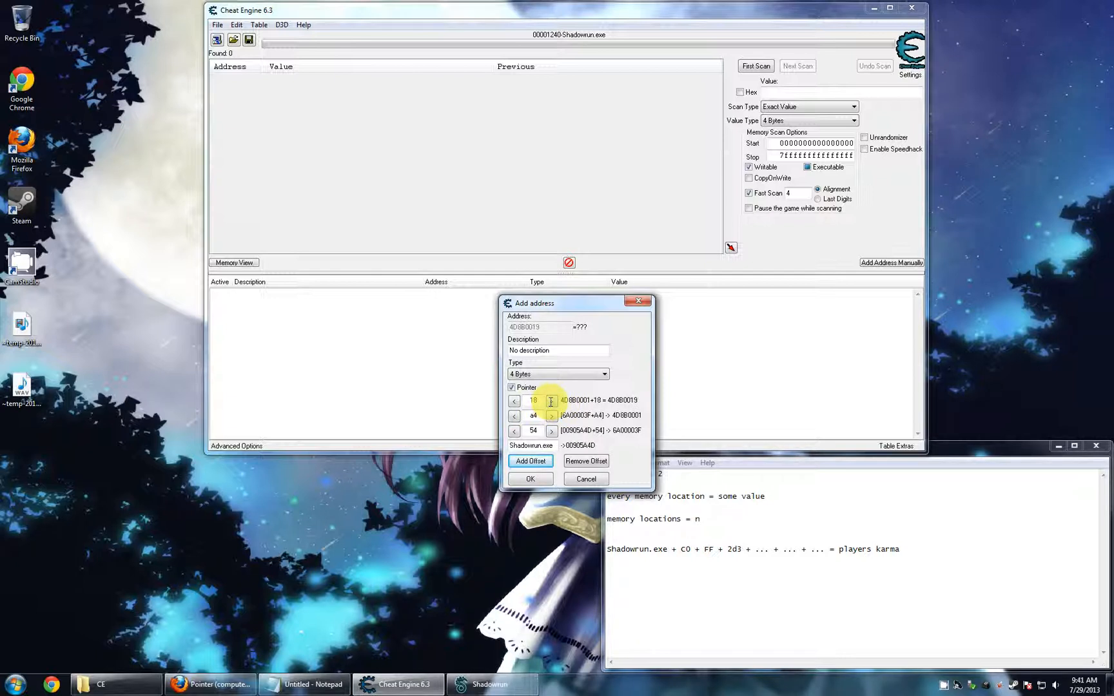
# Set the uppermost pointer offset to 70
pyautogui.click(552, 401)
pyautogui.click(552, 400)
pyautogui.click(552, 401)
pyautogui.click(552, 401)
pyautogui.click(552, 400)
pyautogui.click(514, 401)
# Set the pointer offset nearest the Shadowrun.exe base to 44
pyautogui.click(514, 431)
pyautogui.click(514, 431)
pyautogui.click(515, 430)
pyautogui.click(514, 430)
pyautogui.click(515, 431)
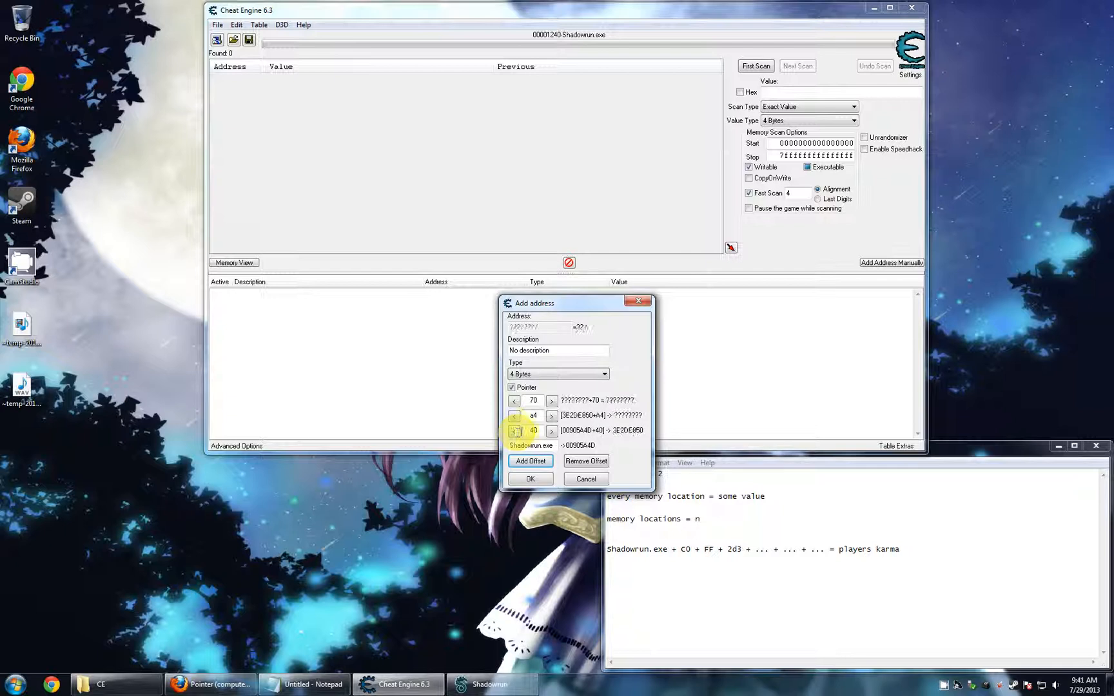
pyautogui.click(551, 431)
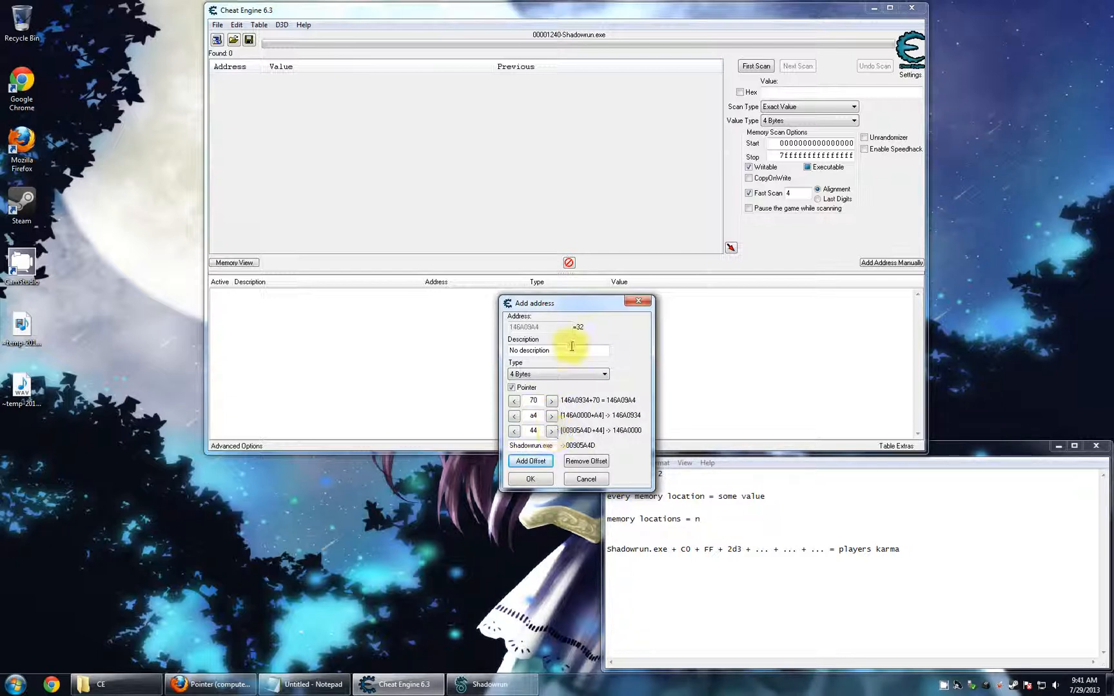
# Set the middle pointer offset to 9c
pyautogui.click(551, 416)
pyautogui.click(514, 417)
pyautogui.click(515, 417)
pyautogui.click(514, 417)
pyautogui.click(514, 416)
pyautogui.click(515, 416)
pyautogui.click(515, 416)
pyautogui.click(553, 416)
pyautogui.click(554, 416)
pyautogui.click(554, 416)
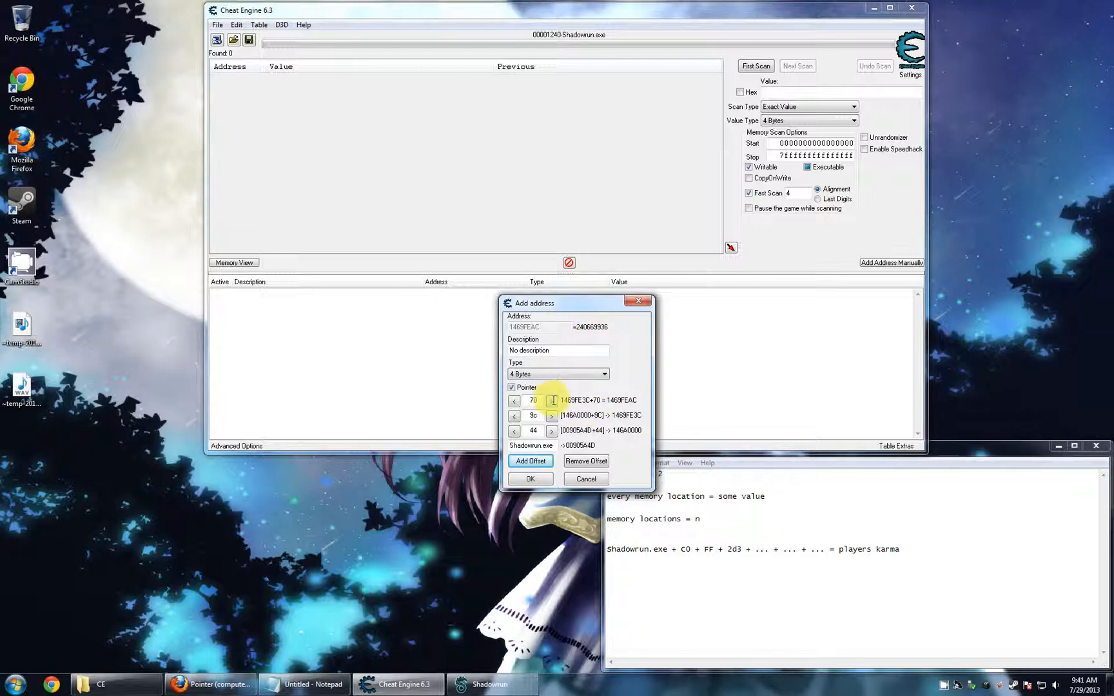
# Check the elapsed recording time in CamStudio and minimize its window again
pyautogui.click(648, 548)
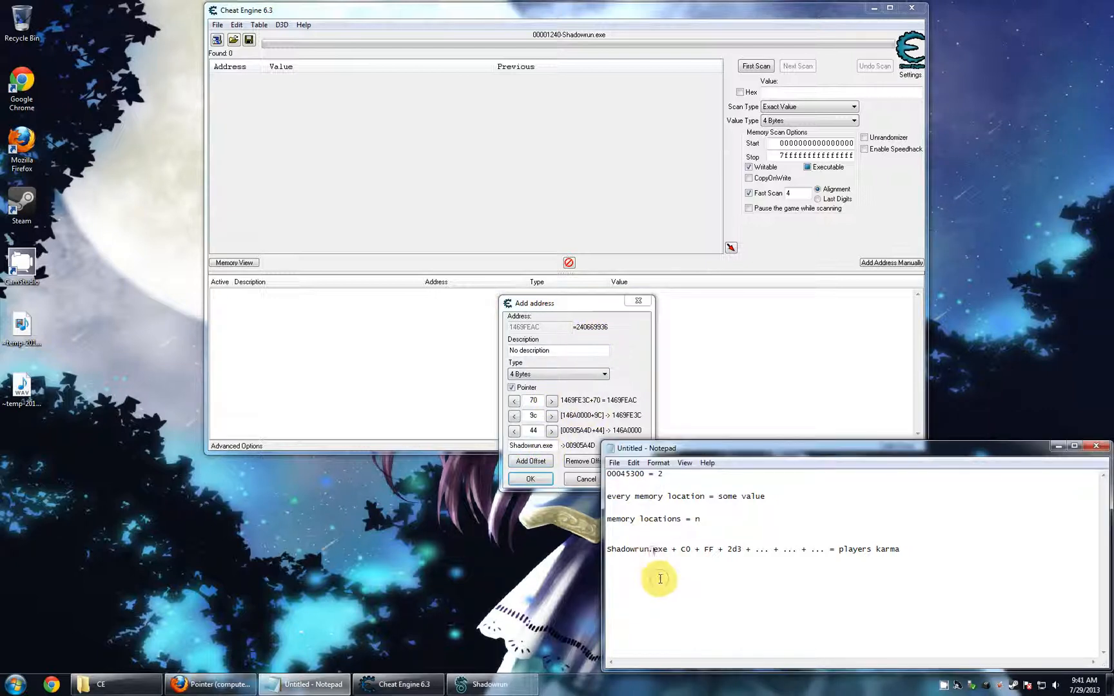
pyautogui.click(945, 686)
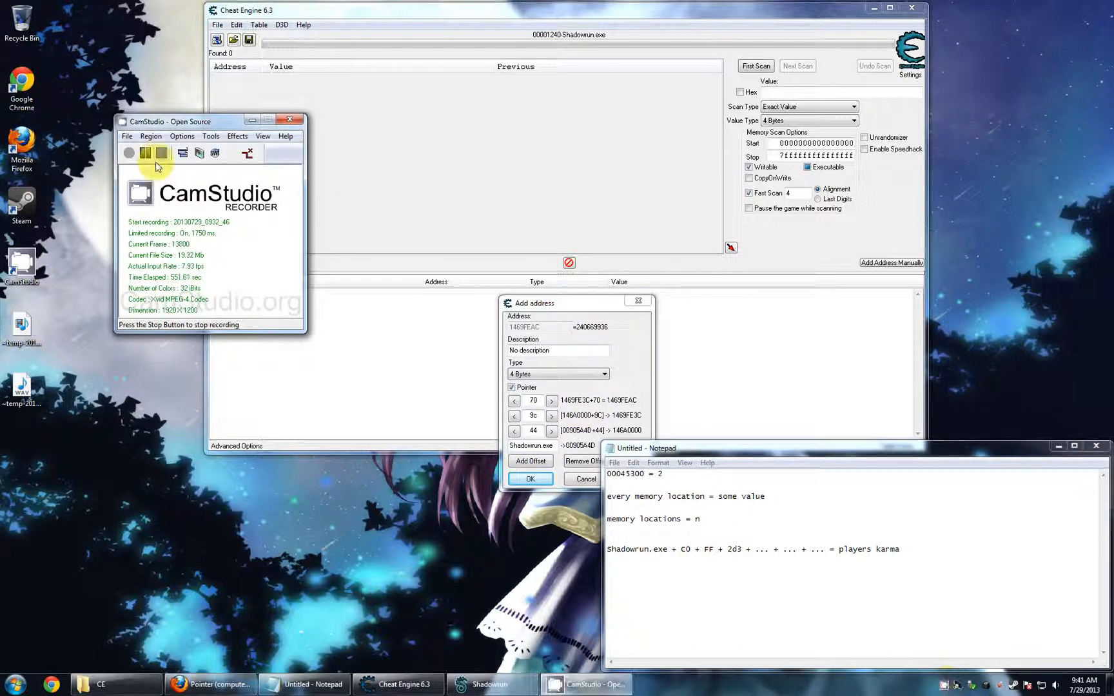
pyautogui.click(252, 119)
# Move the Add address dialog below the main Cheat Engine window, next to the Notepad notes
pyautogui.click(634, 336)
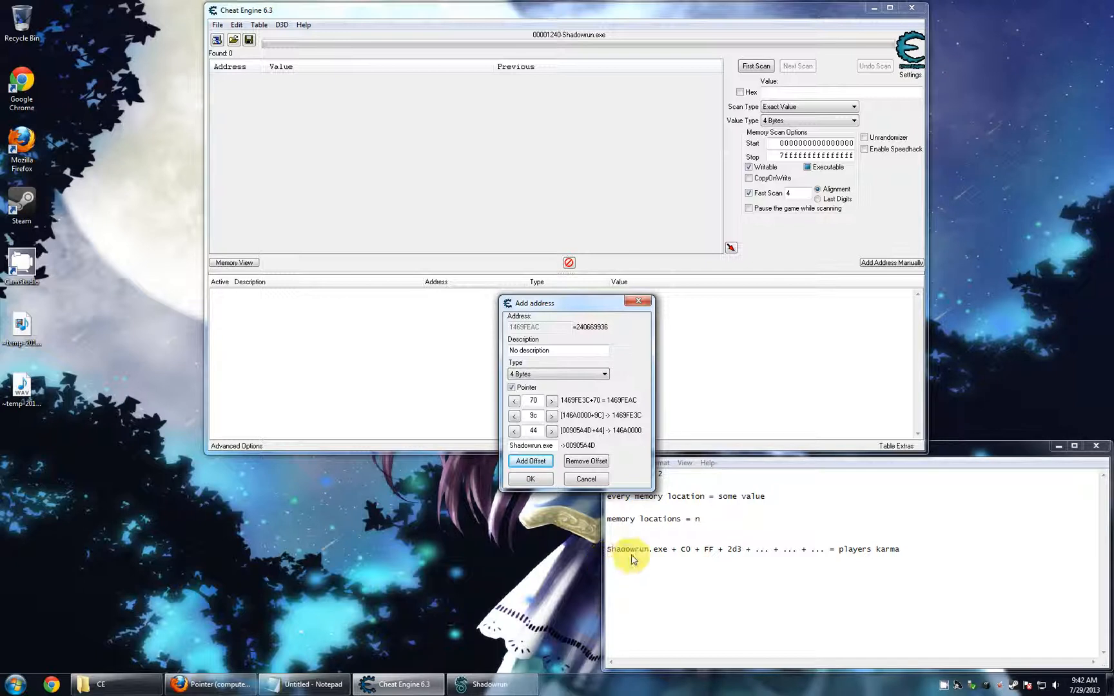
pyautogui.moveTo(599, 310); pyautogui.dragTo(456, 469)
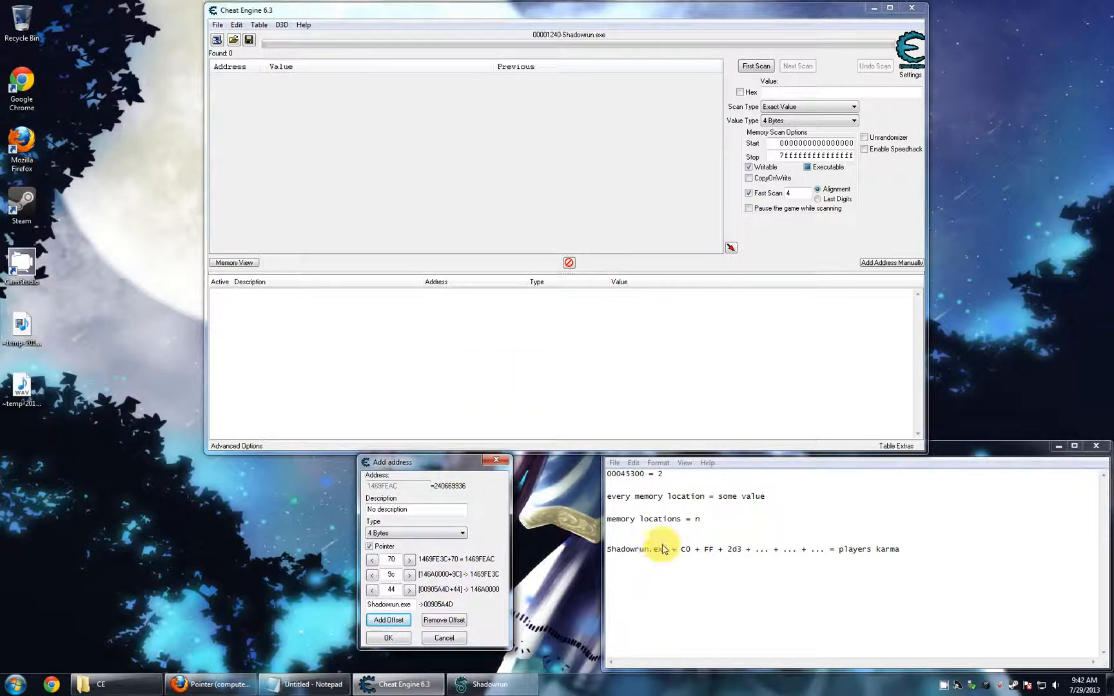
# Highlight Shadowrun.exe in the Notepad pointer formula and in the base field of the Add address dialog
pyautogui.moveTo(607, 548); pyautogui.dragTo(669, 547)
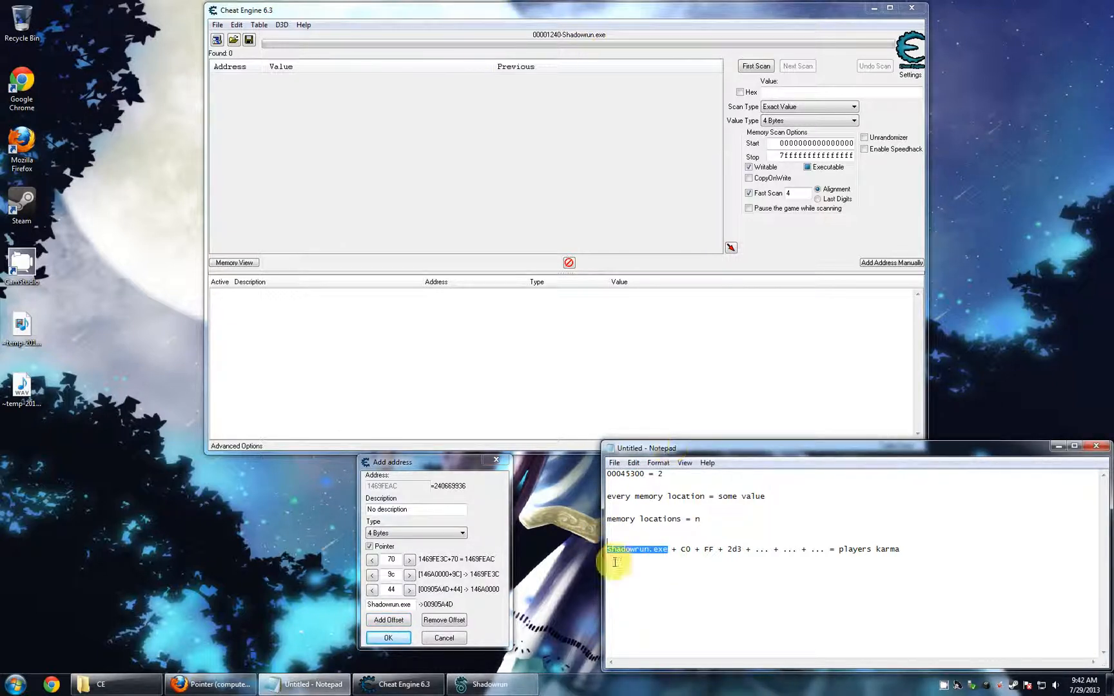
pyautogui.click(649, 551)
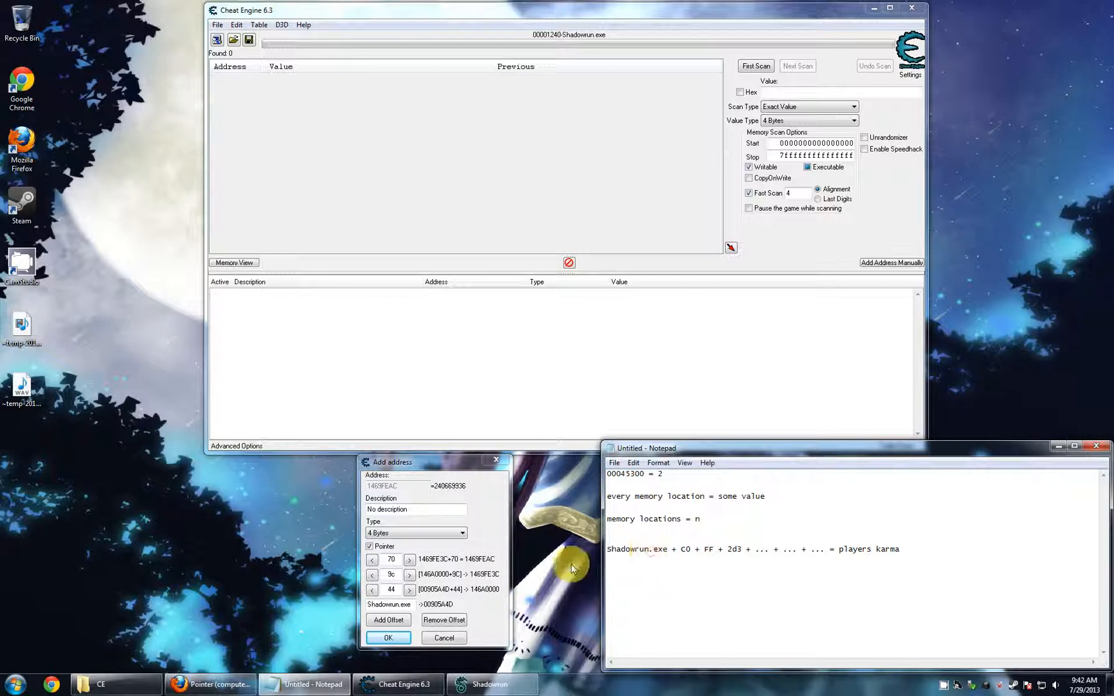
pyautogui.moveTo(411, 605); pyautogui.dragTo(374, 608)
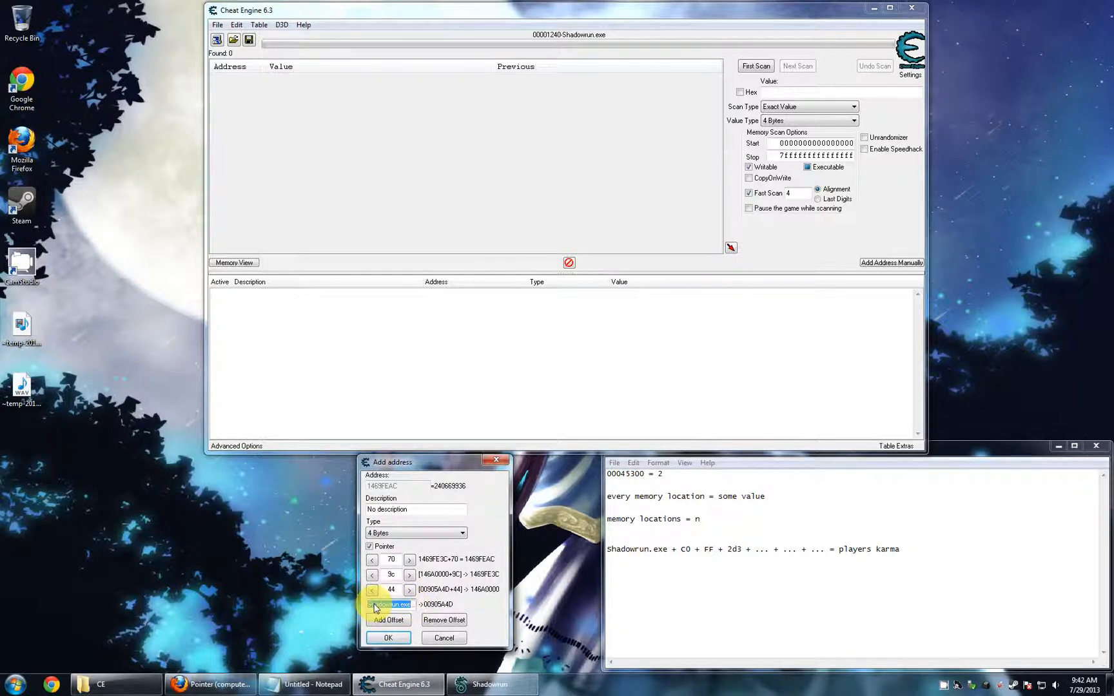
# Add the note "[ THIS IS THE ENTIRE RAM OF THE COMPUTER ]" below the pointer formula in Notepad
pyautogui.click(696, 597)
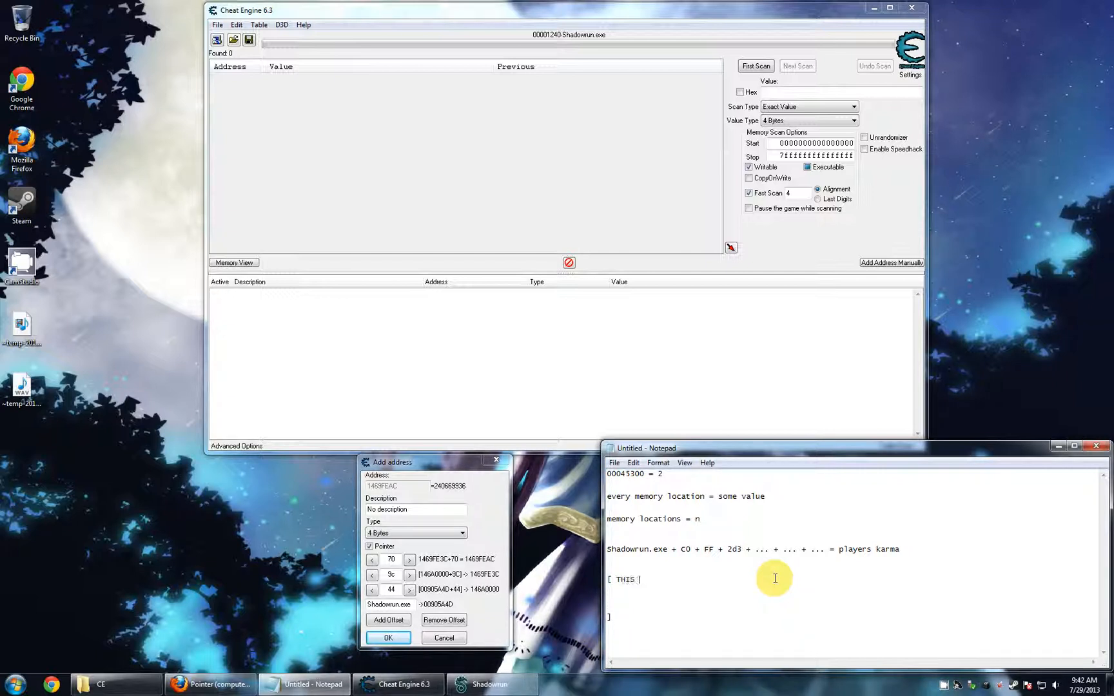
pyautogui.write('RE RAM OF THE COMPUTER')
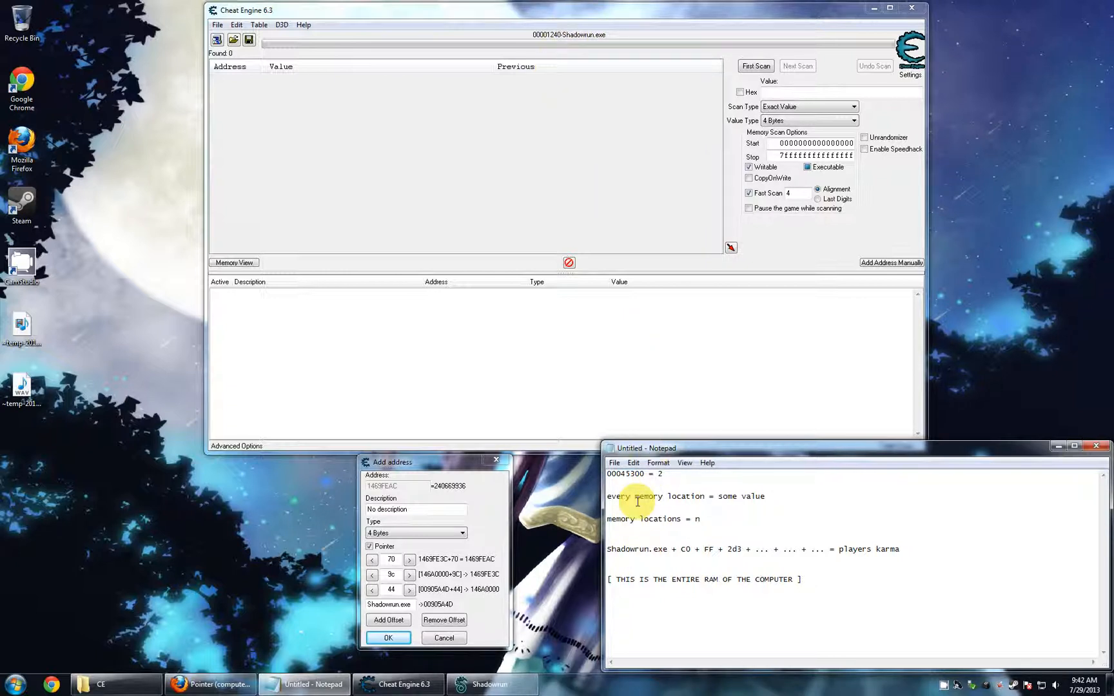
# Highlight the Shadowrun.exe base in the Add address dialog and add the three-offset pointer to the address list
pyautogui.click(413, 609)
pyautogui.doubleClick(390, 606)
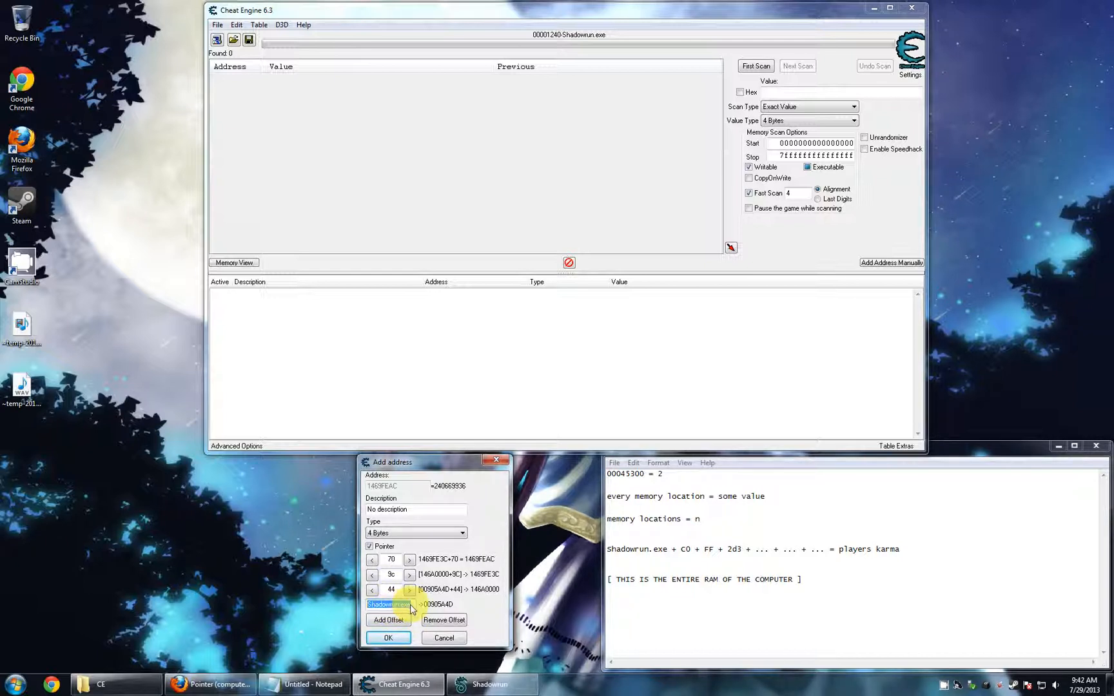
pyautogui.click(394, 605)
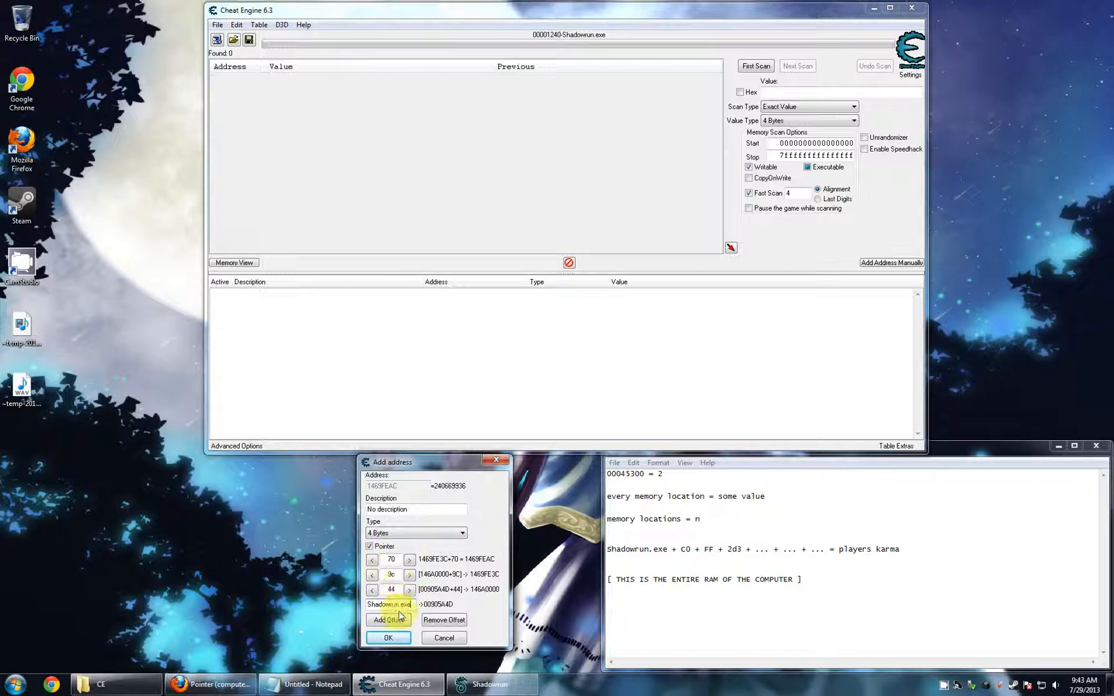
pyautogui.click(389, 637)
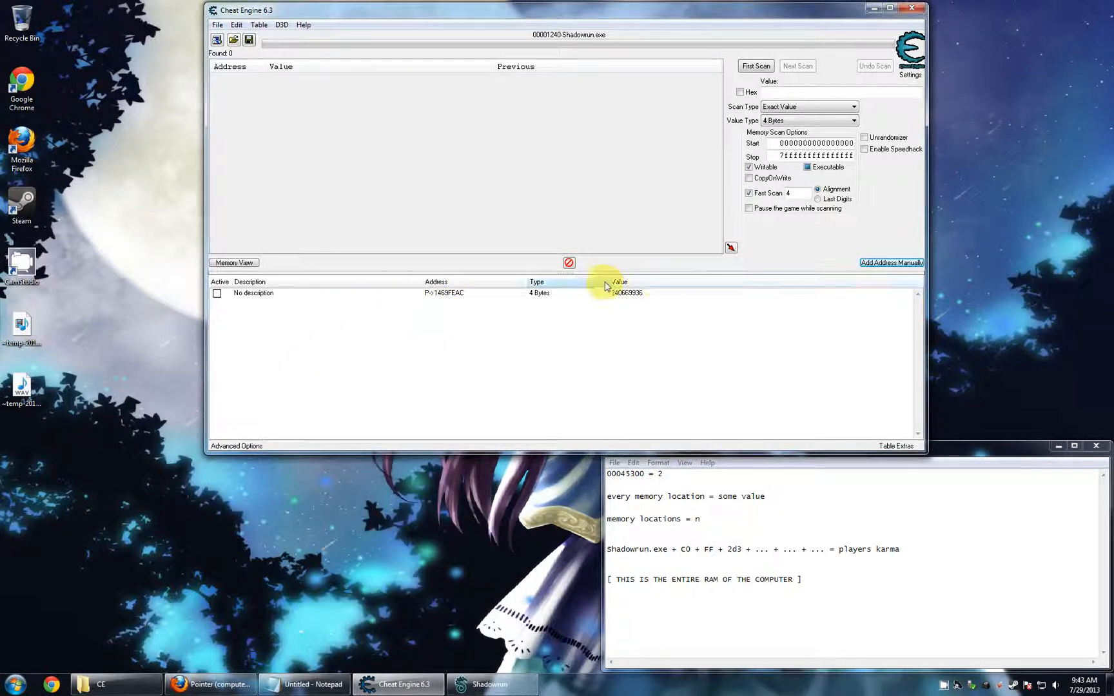
# Change the value type of the new pointer entry to 2 Bytes
pyautogui.doubleClick(546, 296)
pyautogui.click(480, 352)
pyautogui.click(475, 387)
pyautogui.click(469, 376)
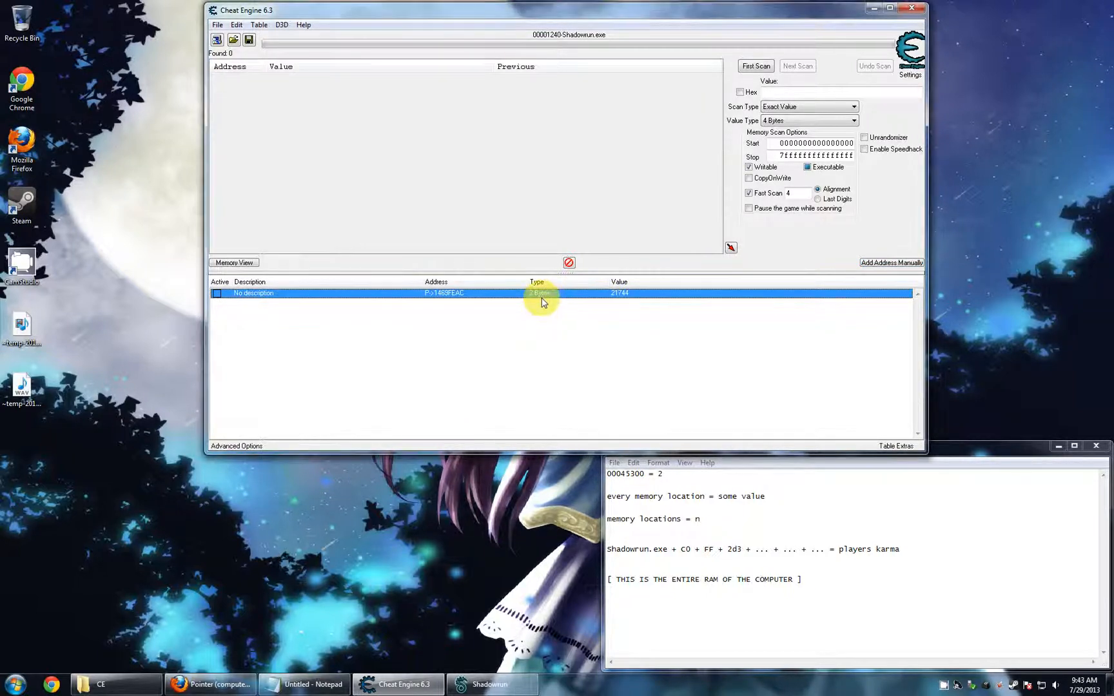
# Change the value type of the pointer entry to 8 Bytes
pyautogui.doubleClick(543, 297)
pyautogui.click(529, 351)
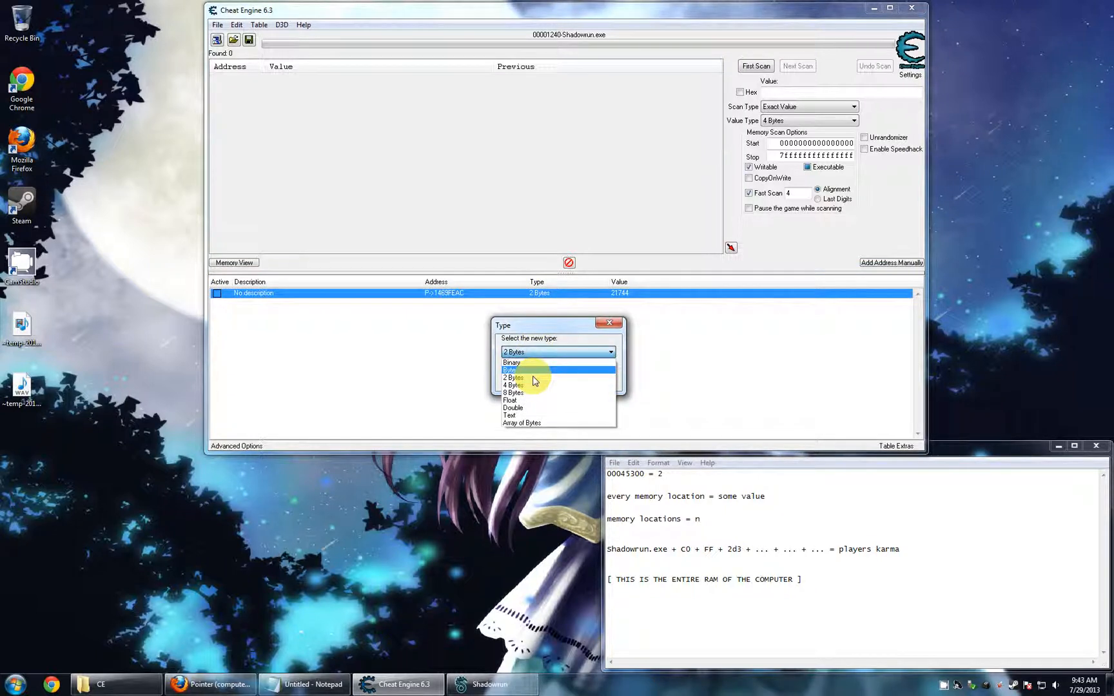
pyautogui.click(534, 392)
pyautogui.click(538, 381)
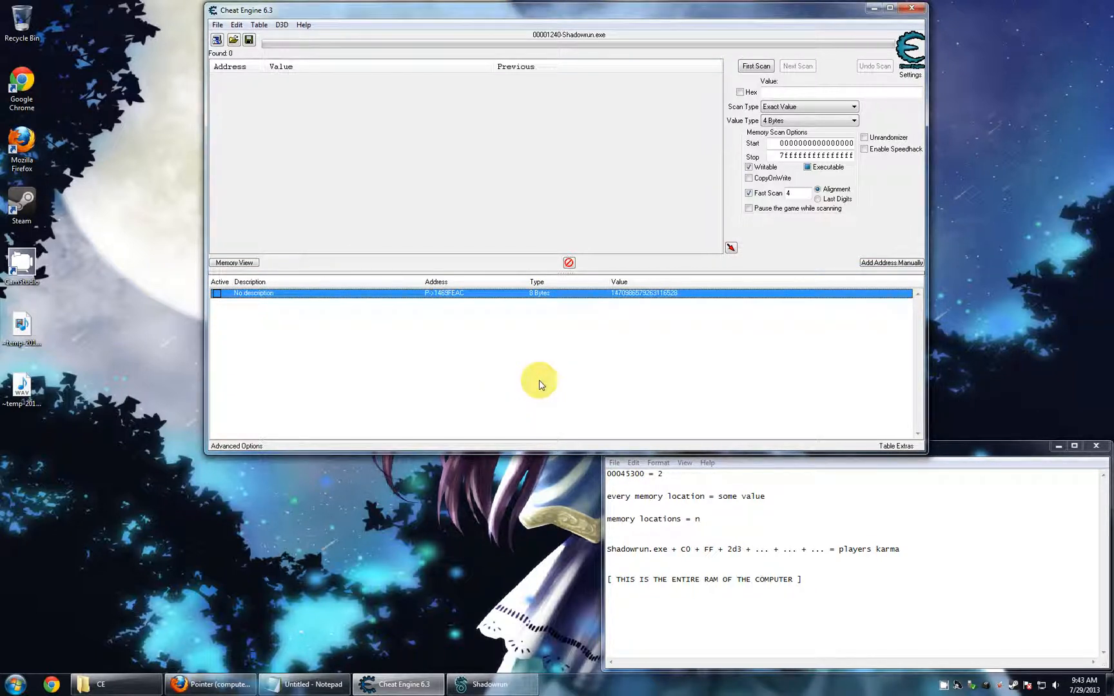
# Return the value type of the pointer entry to 4 Bytes
pyautogui.doubleClick(545, 298)
pyautogui.click(551, 352)
pyautogui.click(534, 382)
pyautogui.click(540, 376)
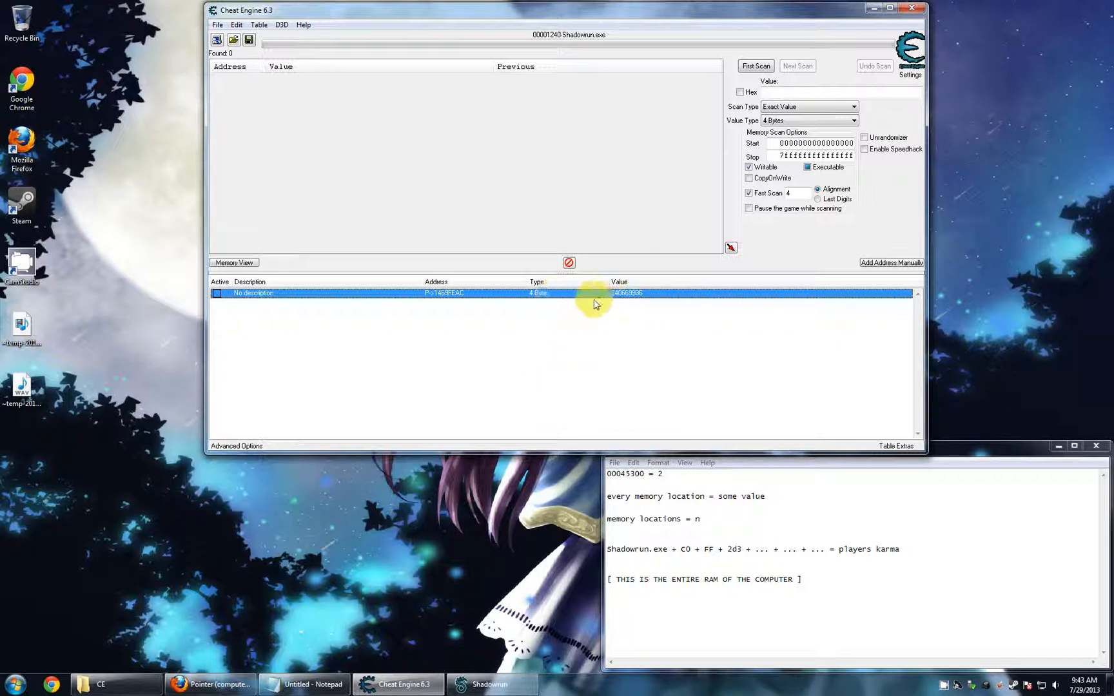
# Change the pointer entry's final offset, farthest from the Shadowrun.exe base, to 78
pyautogui.doubleClick(436, 294)
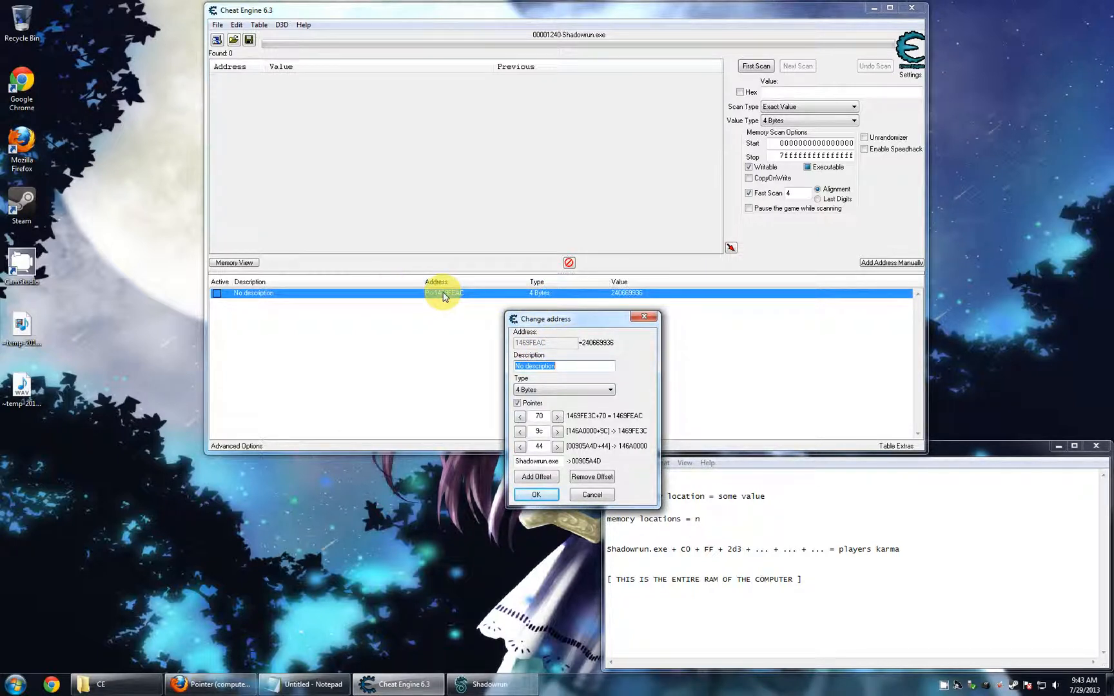
pyautogui.click(558, 421)
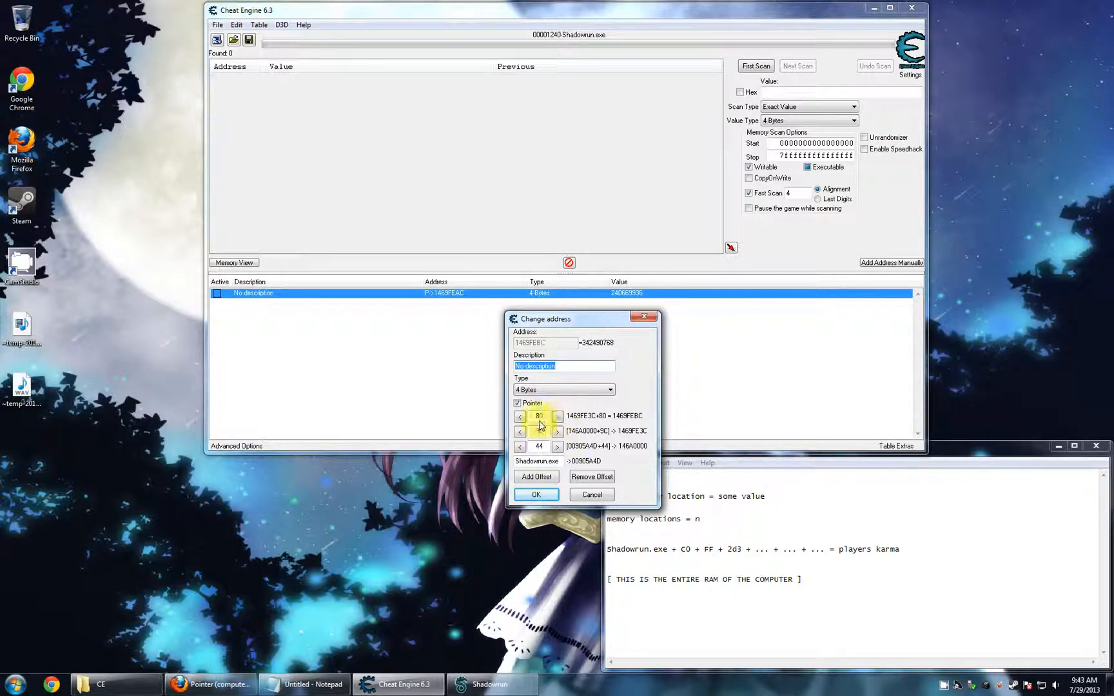
pyautogui.click(532, 492)
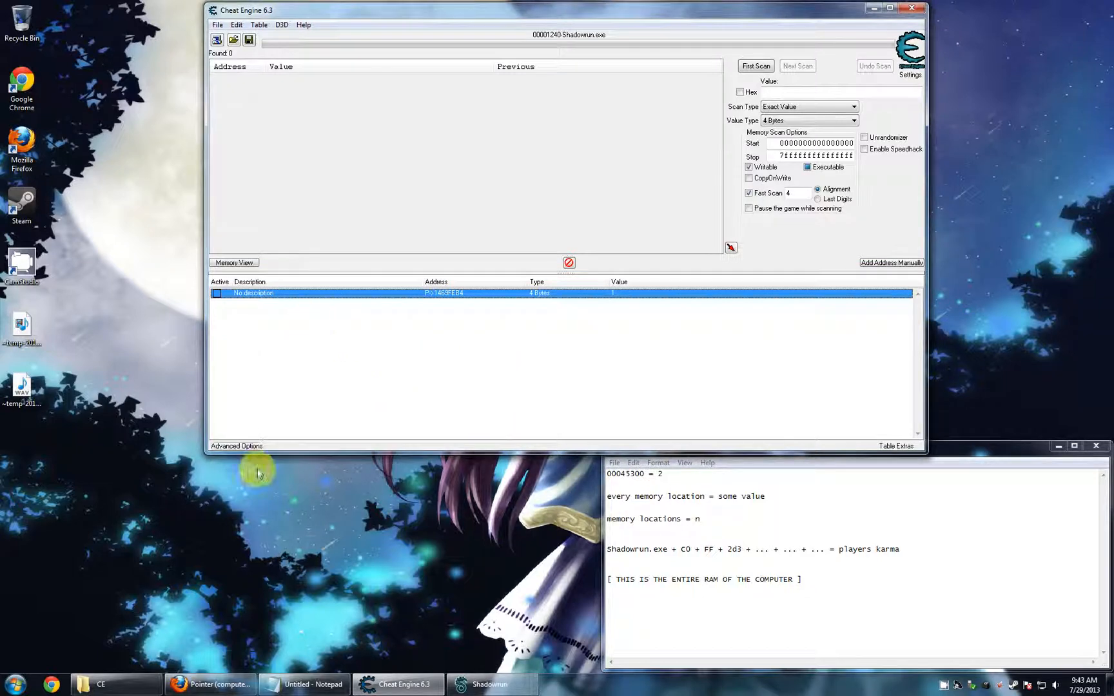
# Look at the running Shadowrun game, return to Cheat Engine and set the pointer entry's value to 9999
pyautogui.click(519, 684)
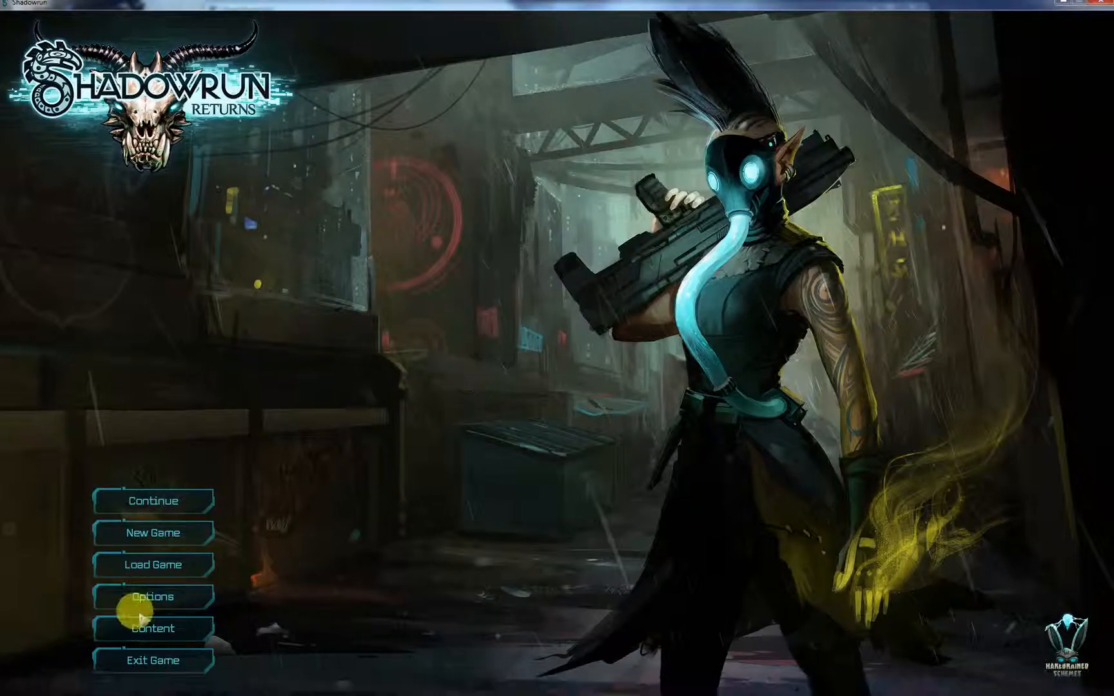
pyautogui.hotkey('alt', 'Tab')
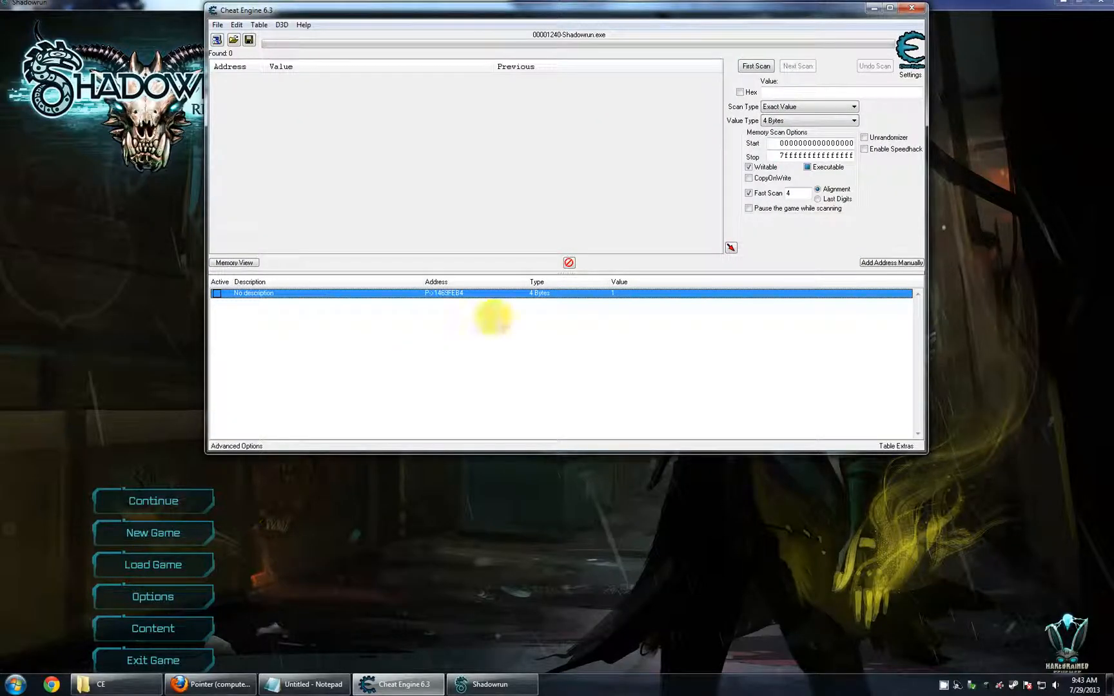
pyautogui.doubleClick(620, 293)
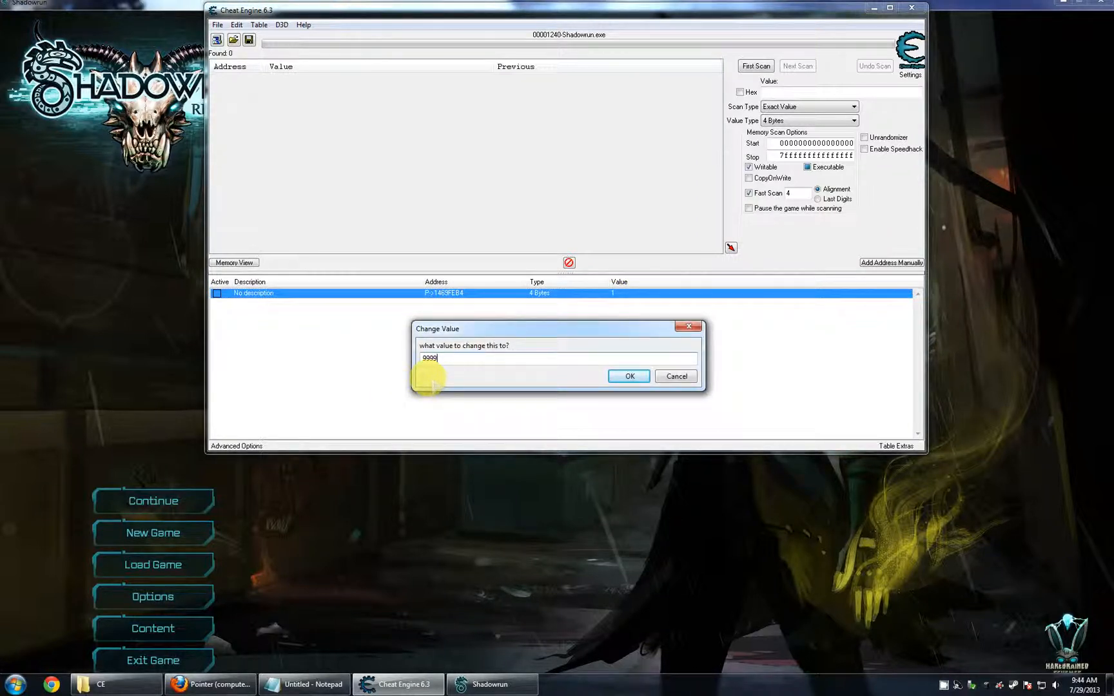
pyautogui.press('Return')
# Switch to the Shadowrun game and check its Options screen for effects of the changed value
pyautogui.click(183, 407)
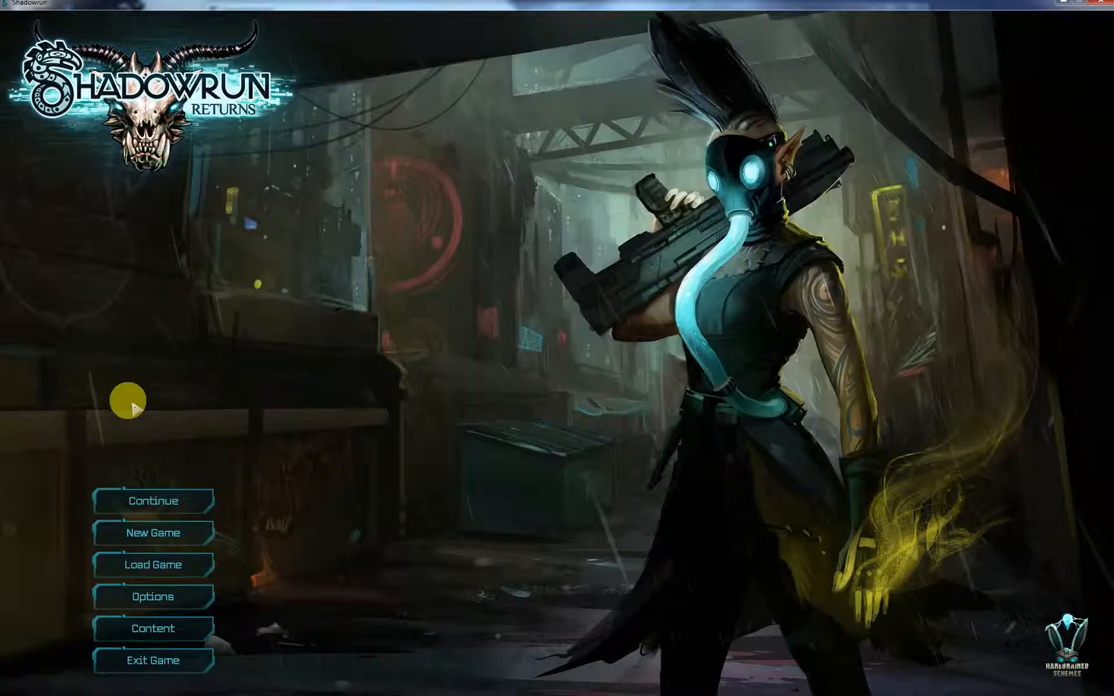
pyautogui.click(170, 598)
pyautogui.click(326, 548)
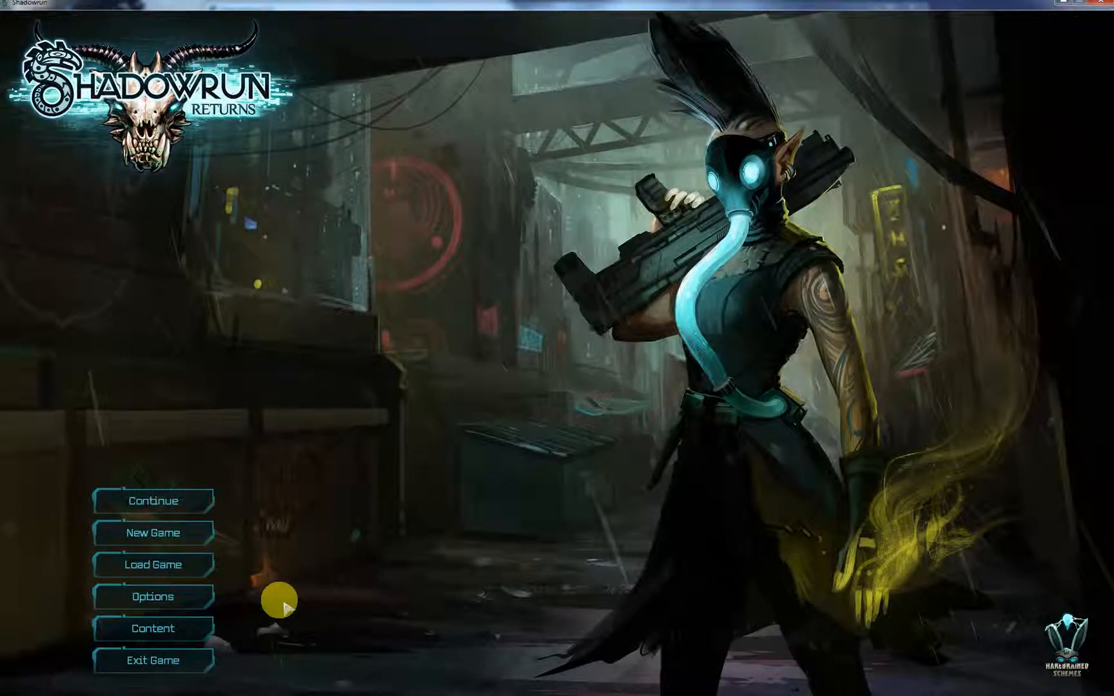
# Switch to Cheat Engine, set the pointer offset nearest the Shadowrun.exe base to 34 and change the entry's value to 99
pyautogui.hotkey('alt', 'Tab')
pyautogui.doubleClick(435, 293)
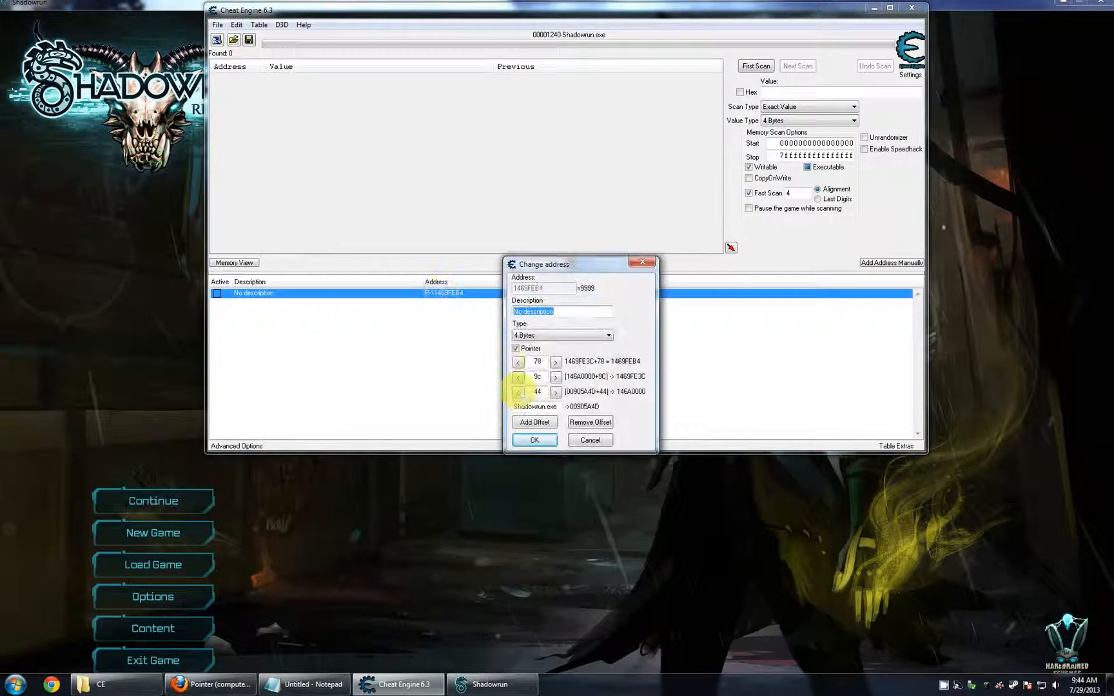
pyautogui.click(518, 391)
pyautogui.click(518, 391)
pyautogui.click(518, 392)
pyautogui.click(517, 391)
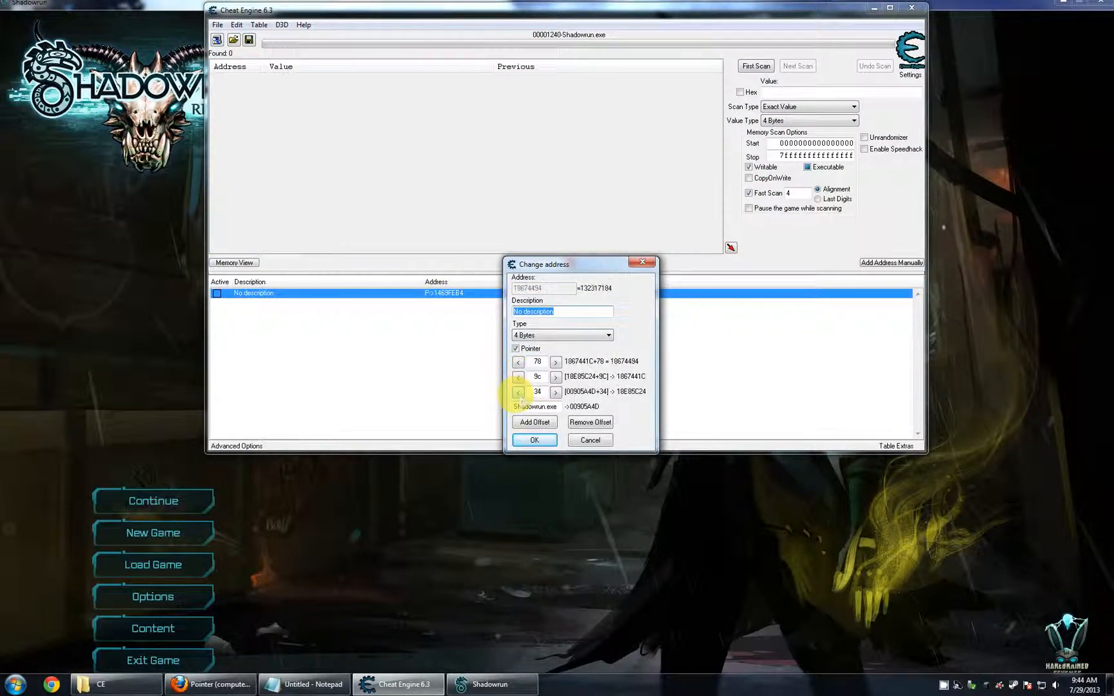
pyautogui.click(534, 440)
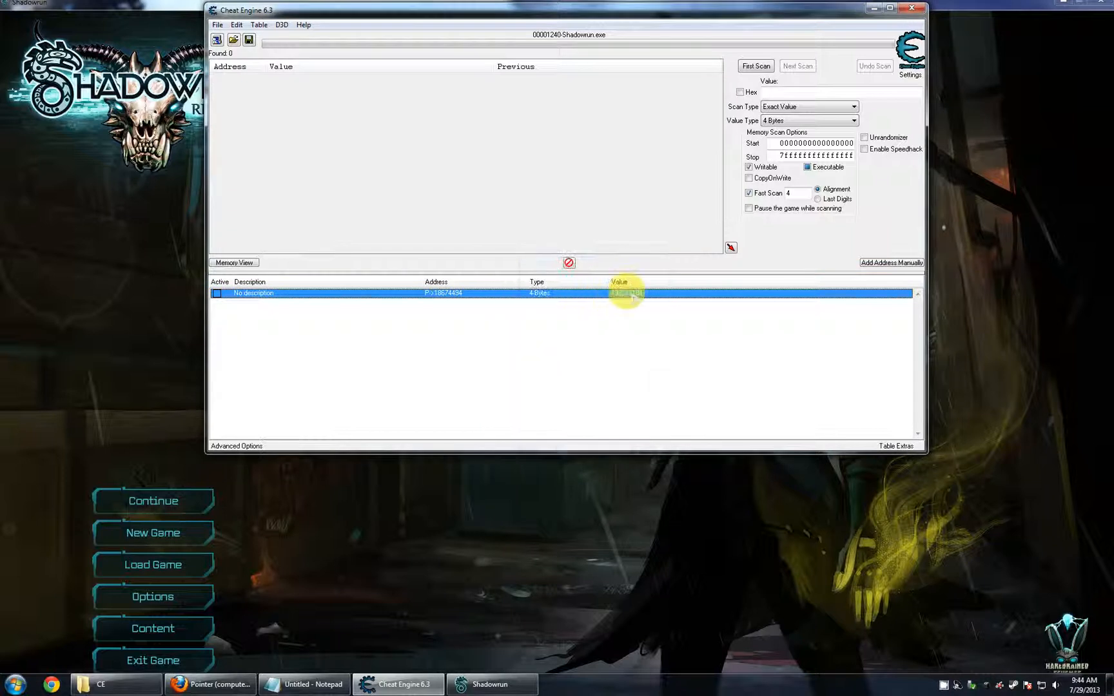
pyautogui.doubleClick(621, 293)
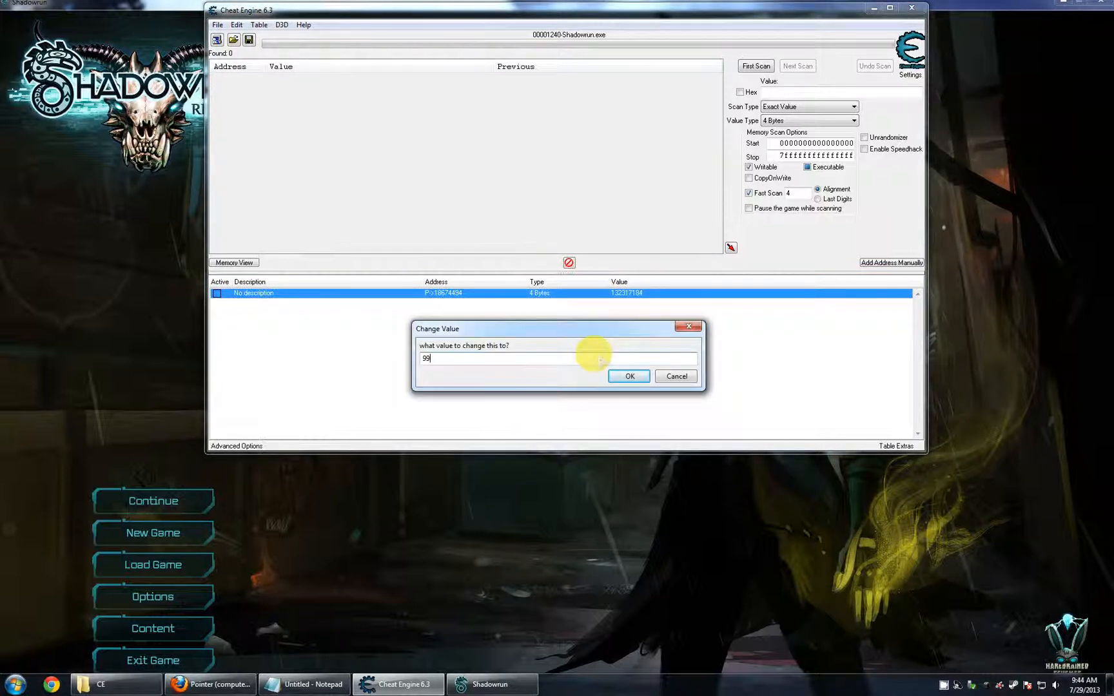
pyautogui.press('Return')
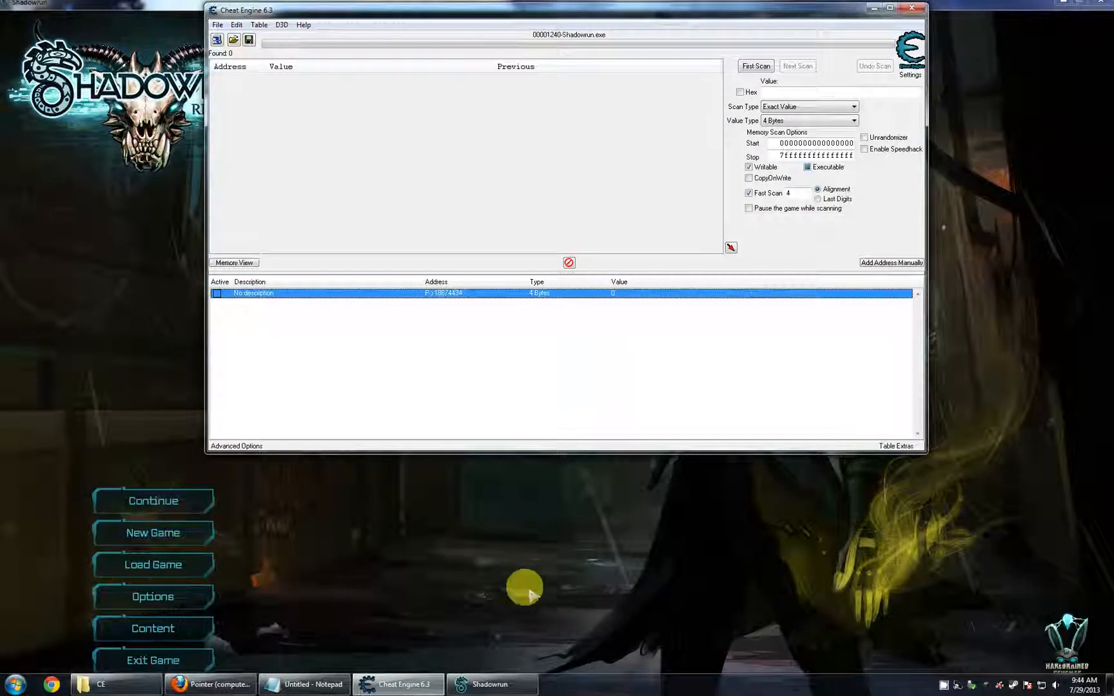
# Switch to the Shadowrun game, check its Load Game and Content screens, and exit the game
pyautogui.click(523, 586)
pyautogui.click(149, 567)
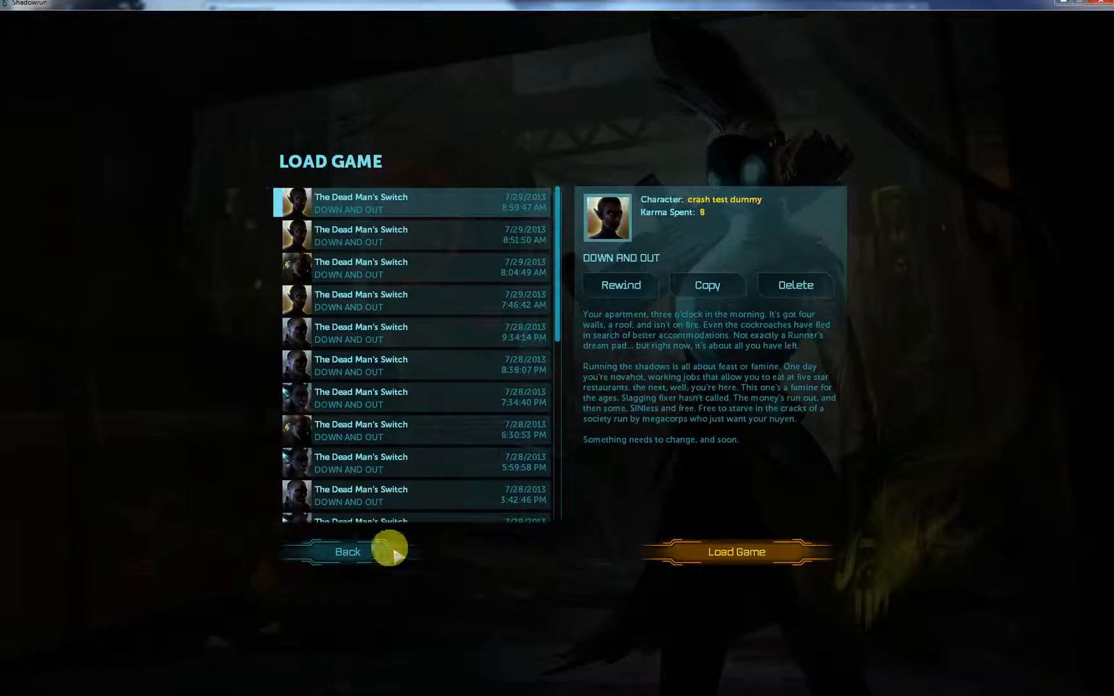
pyautogui.click(379, 548)
pyautogui.click(151, 629)
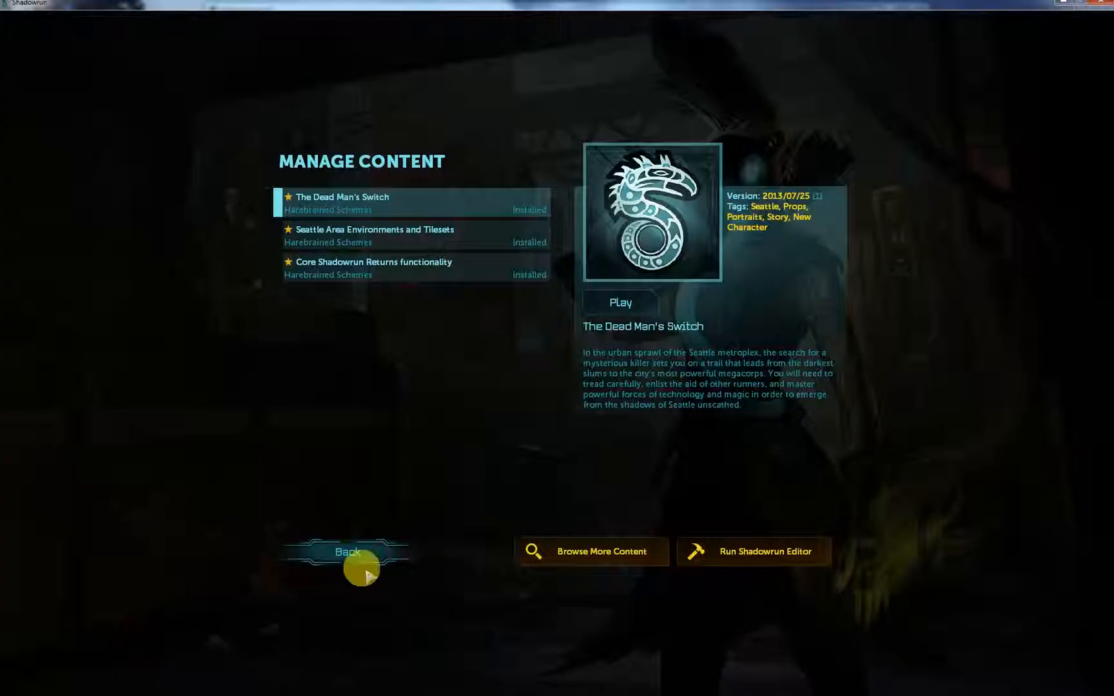
pyautogui.click(356, 540)
pyautogui.click(180, 656)
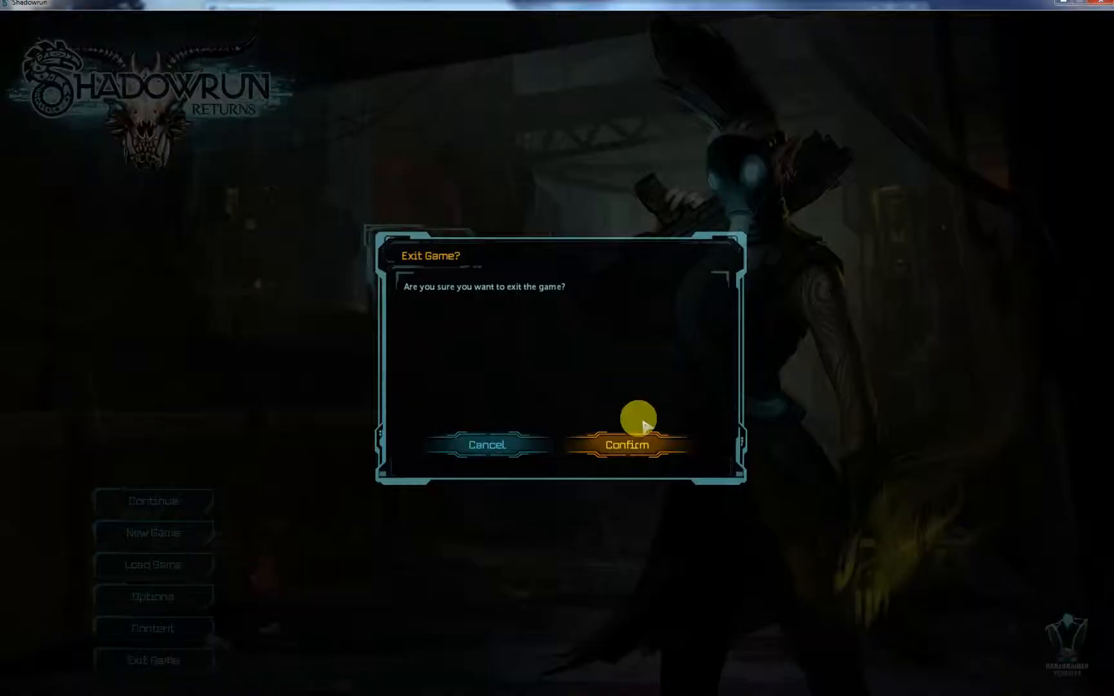
pyautogui.click(634, 431)
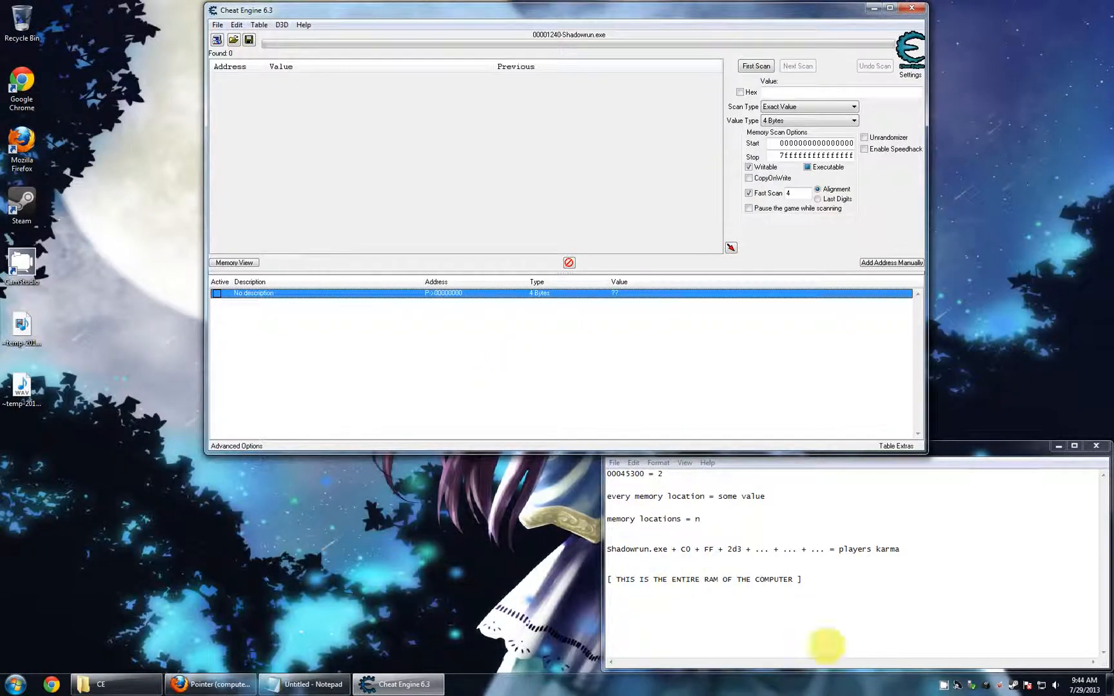